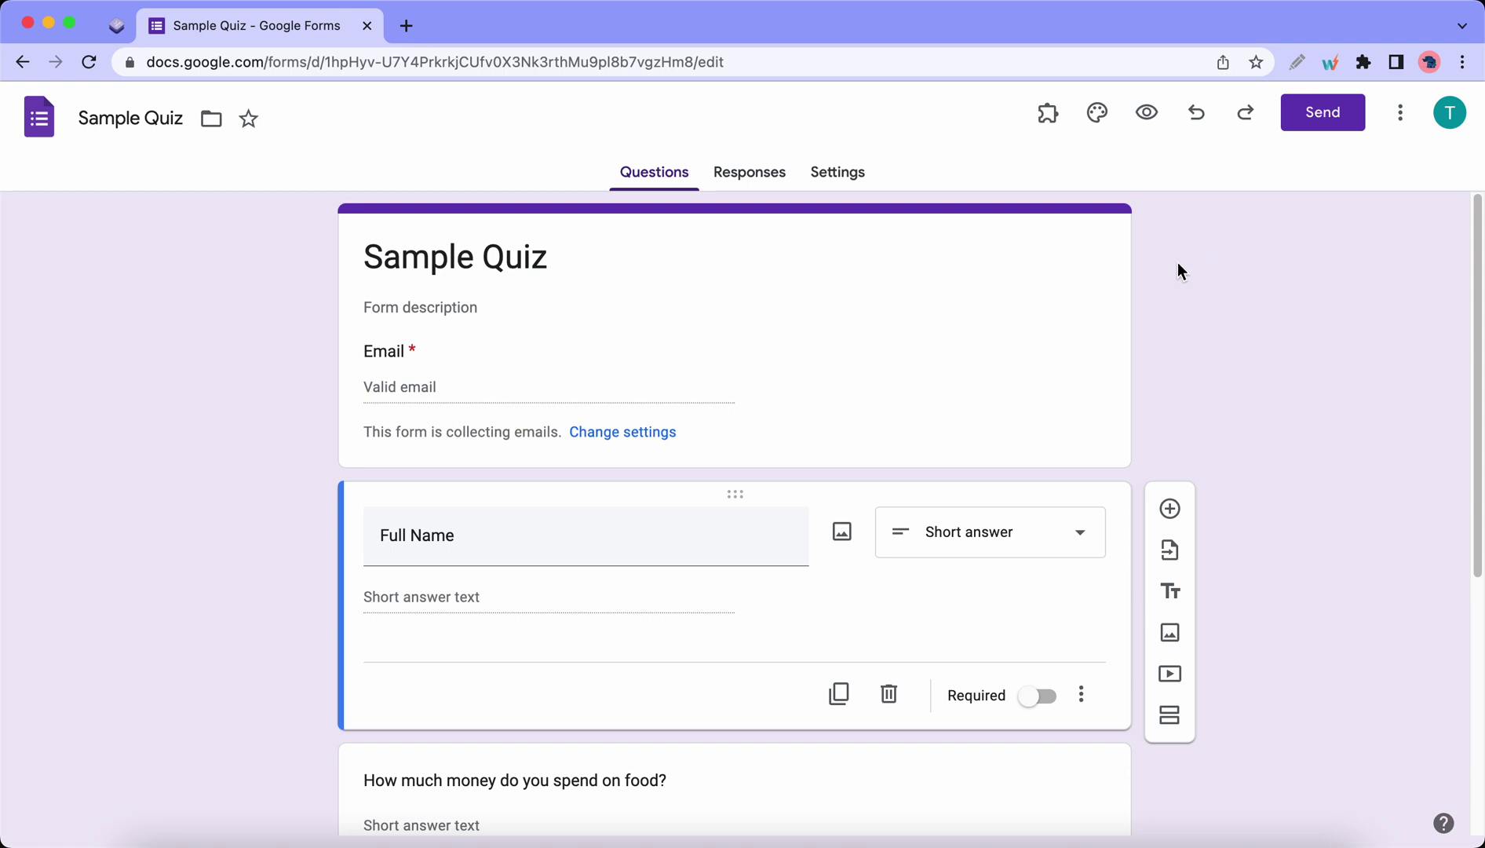
Finish editing the Full Name question and open the Sample Quiz preview.
left_click(1253, 275)
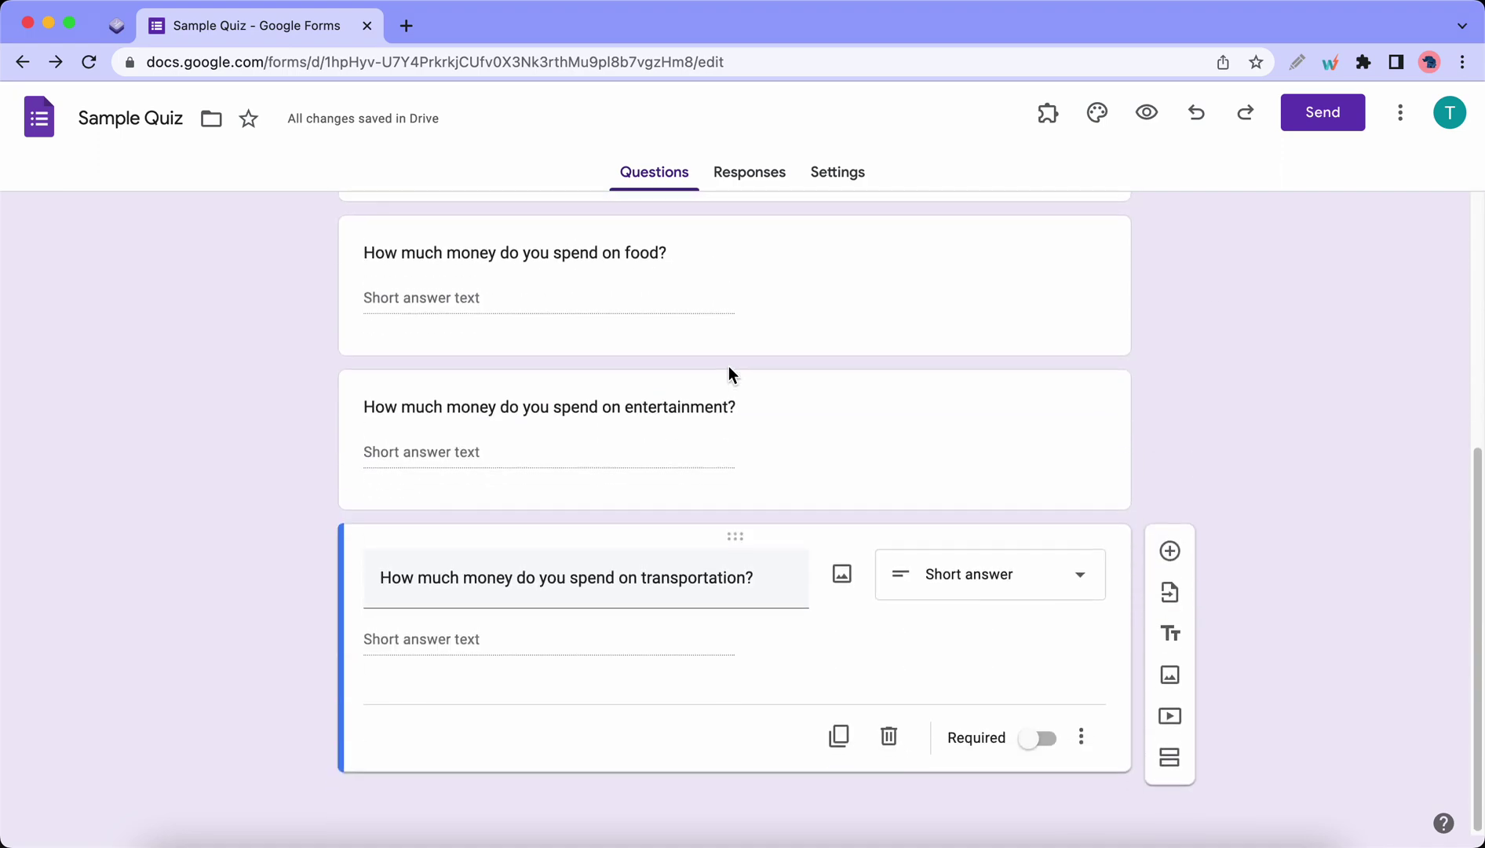
scroll(729, 365, "up", 10)
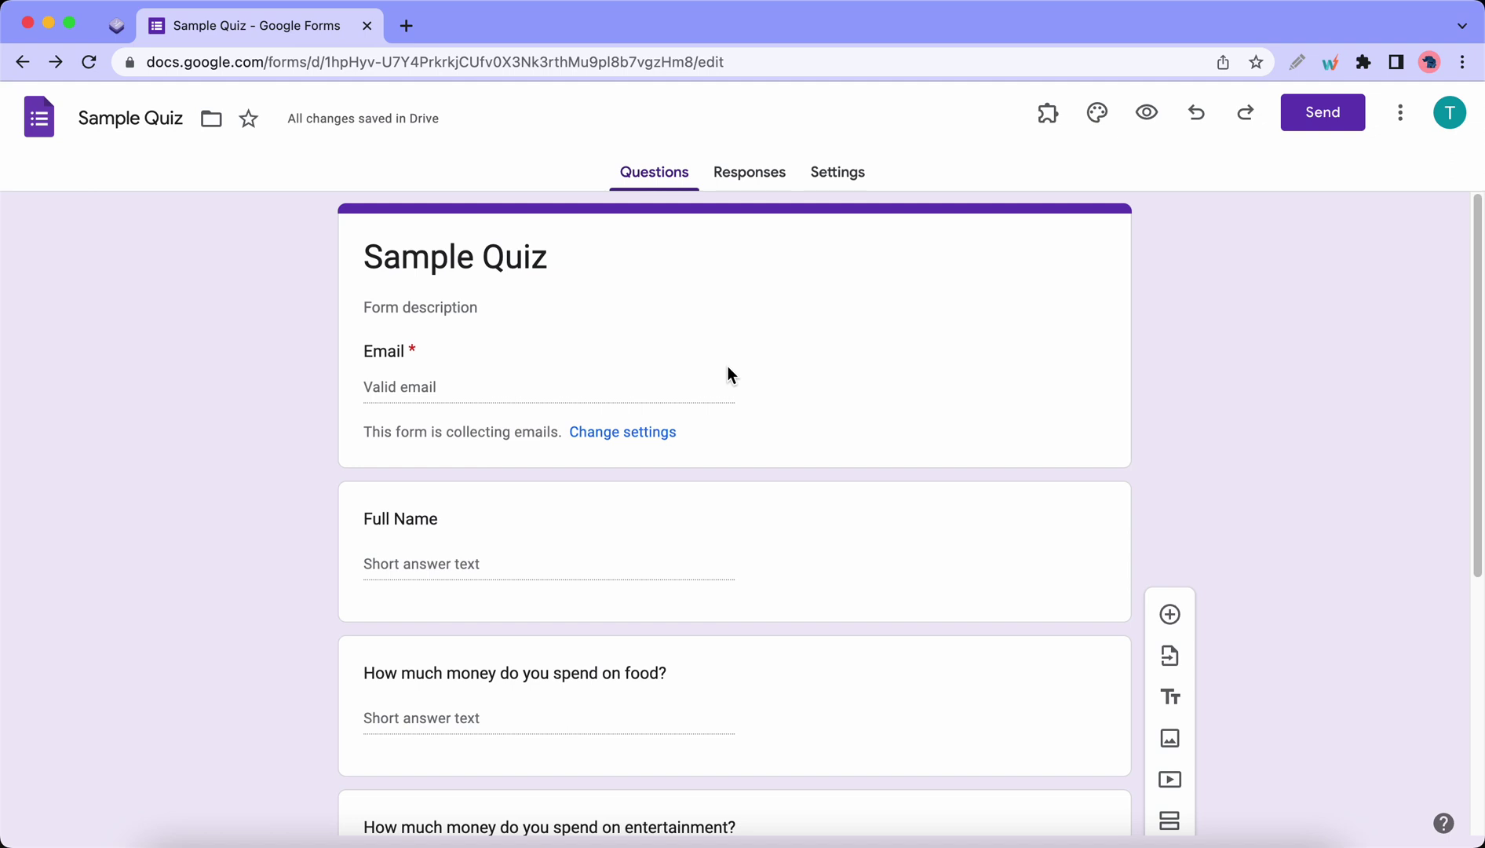
left_click(1142, 110)
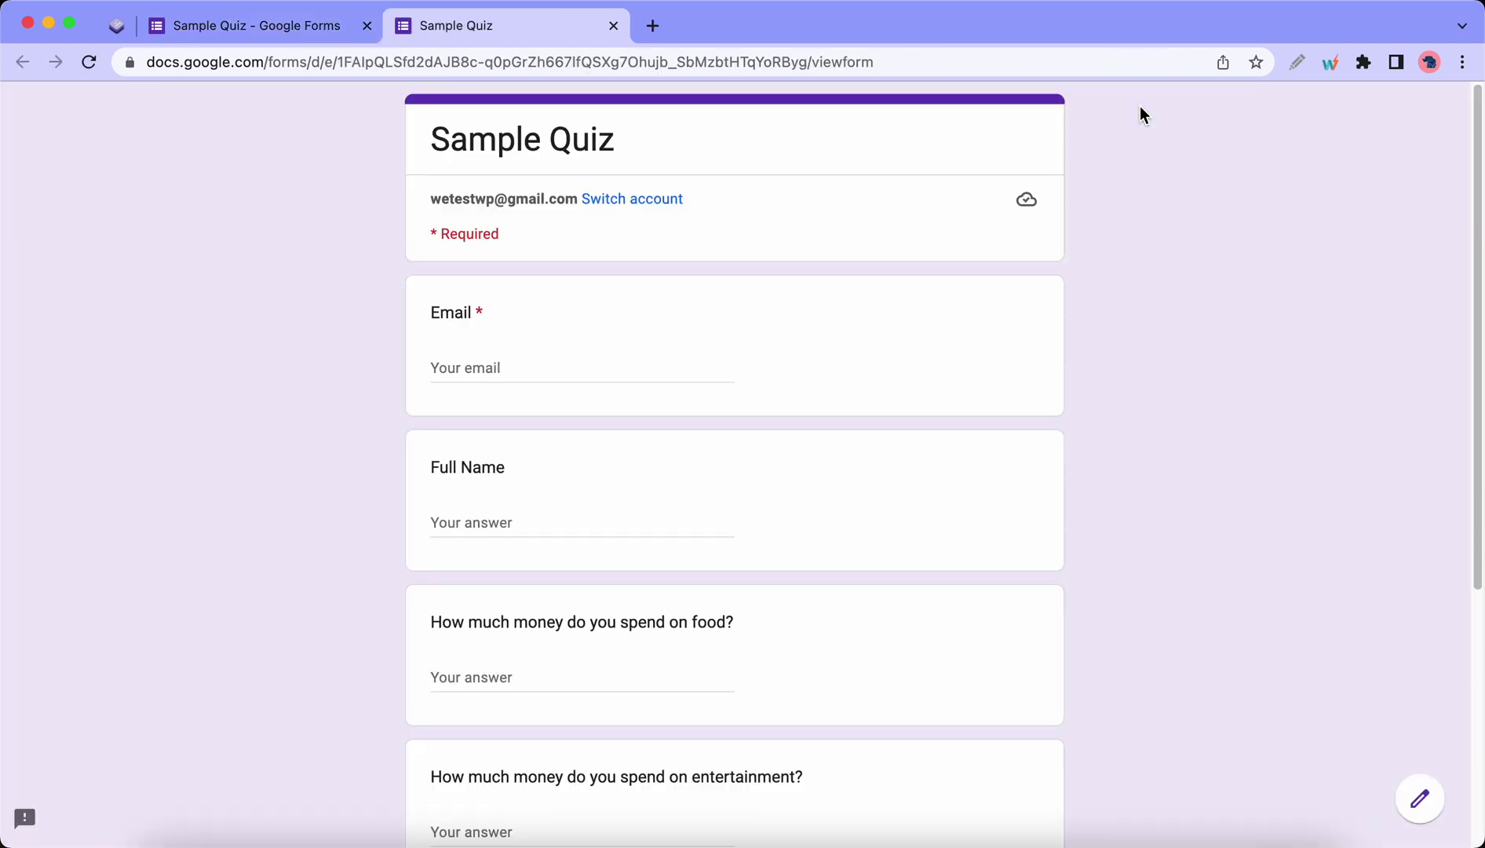
Fill in the Email field with the signed-in account's address and enter the respondent's full name.
left_click_drag(581, 199, 428, 206)
key("super+c")
left_click(540, 368)
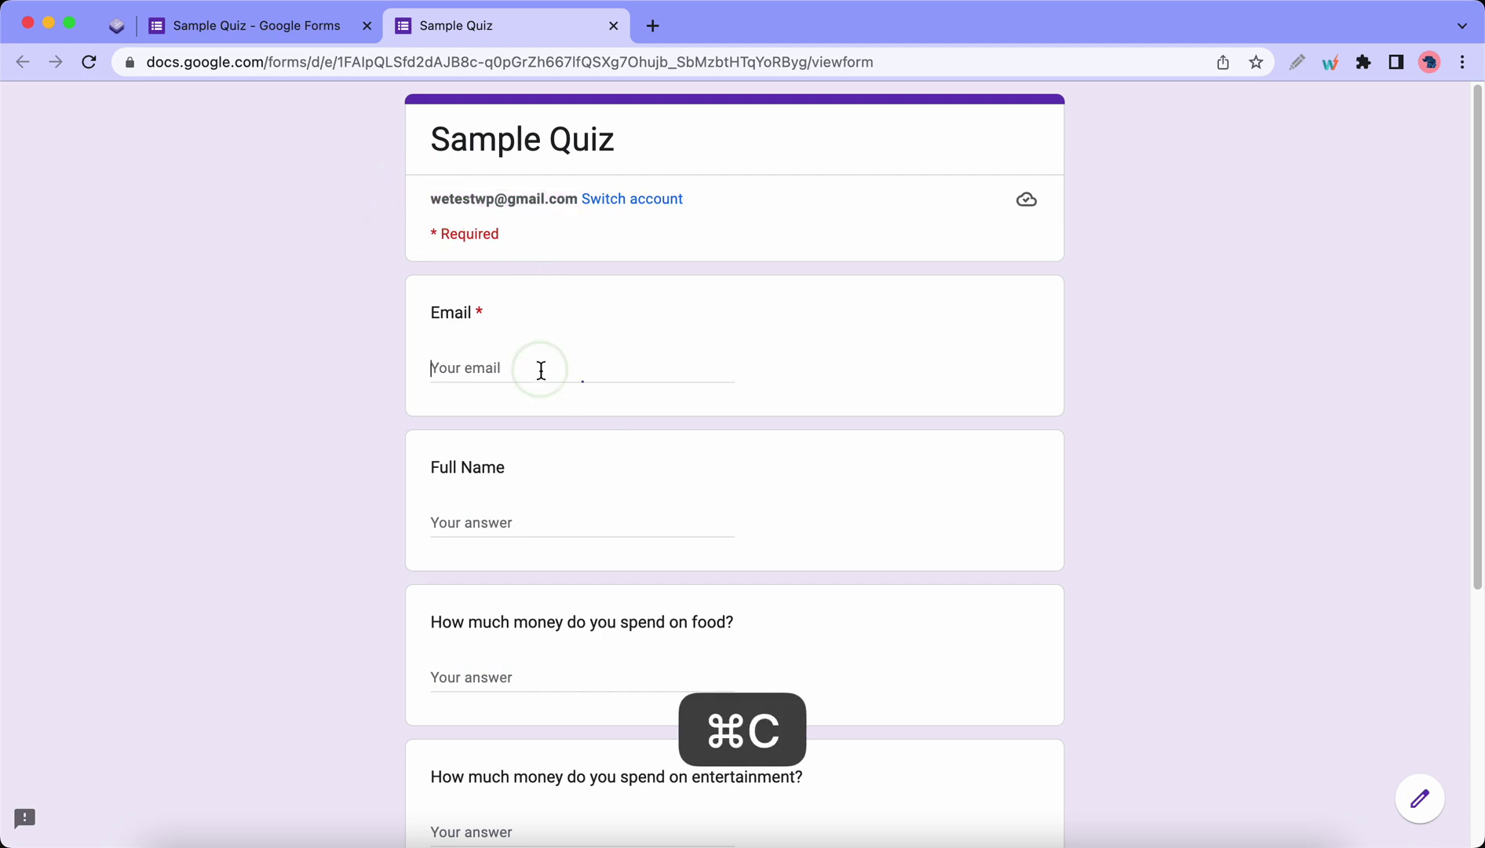
key("super+v")
left_click(455, 369)
type("e")
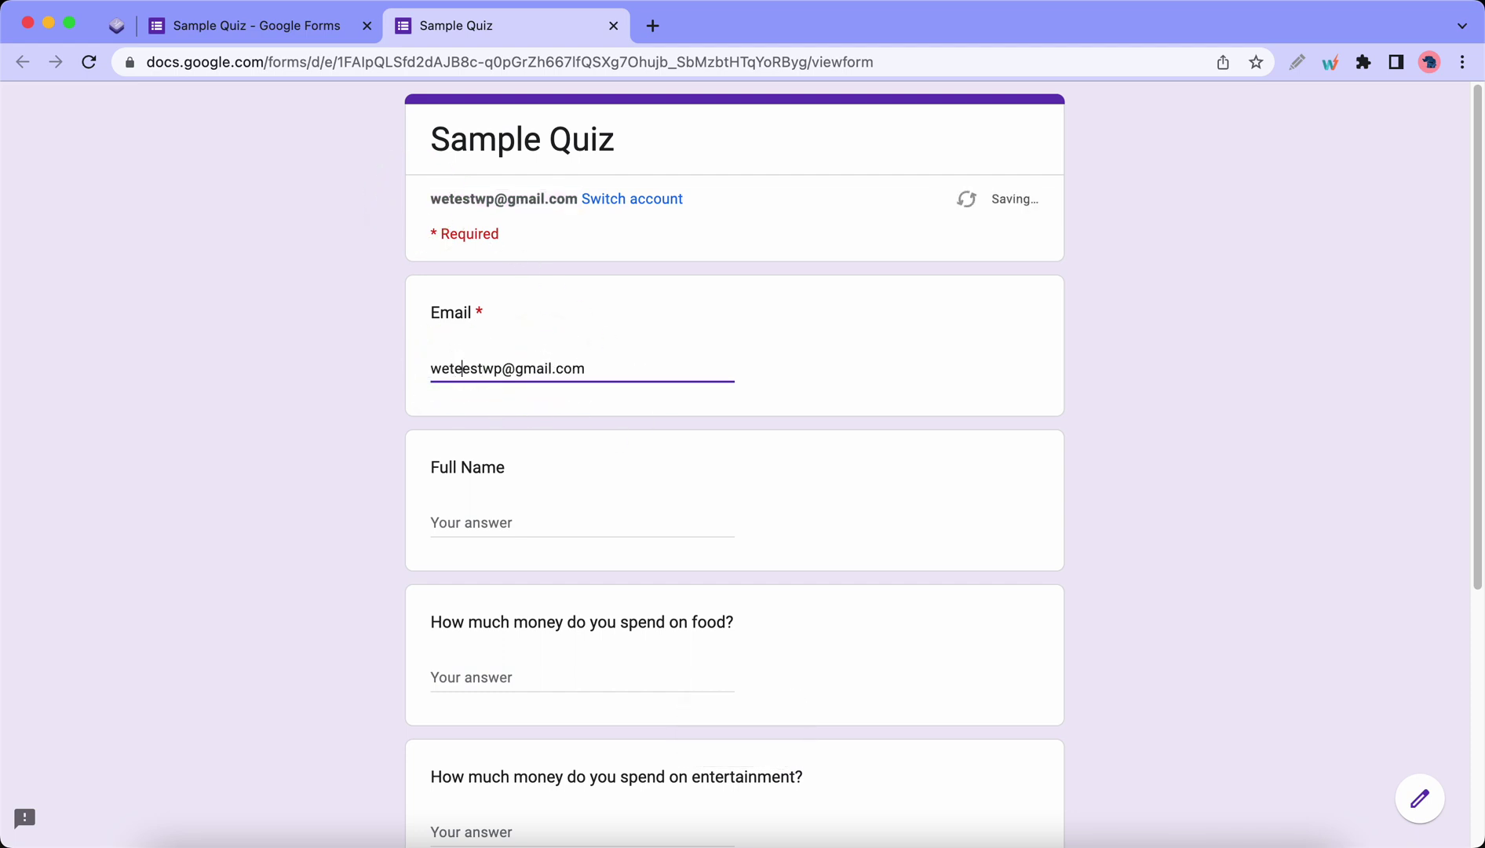
left_click(477, 520)
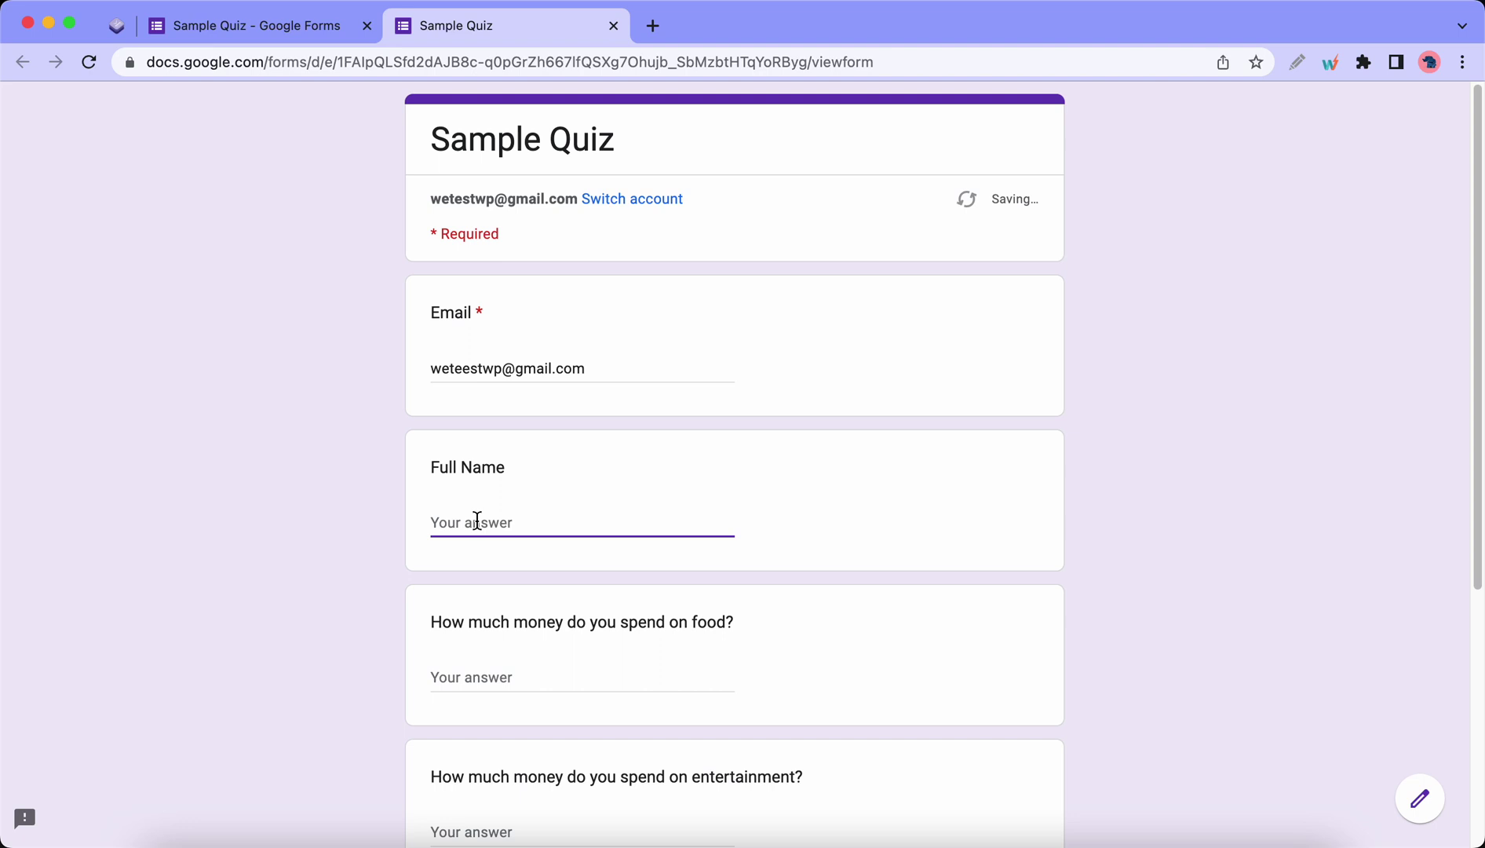
type("Thomas")
Answer food 45, entertainment 50 and transportation 12, then submit the response.
scroll(508, 527, "down", 3)
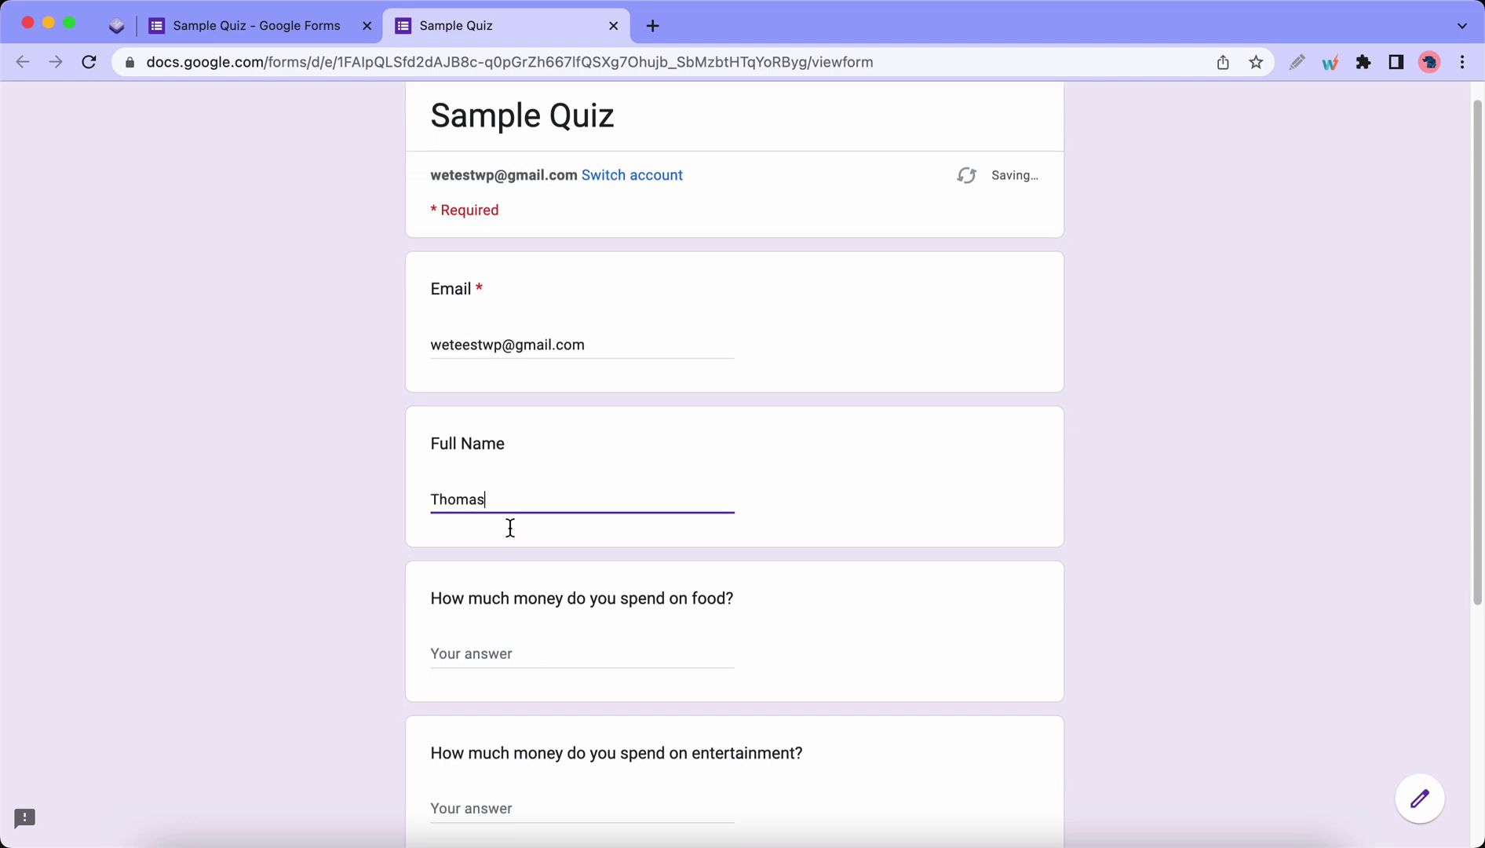
left_click(471, 548)
type("45")
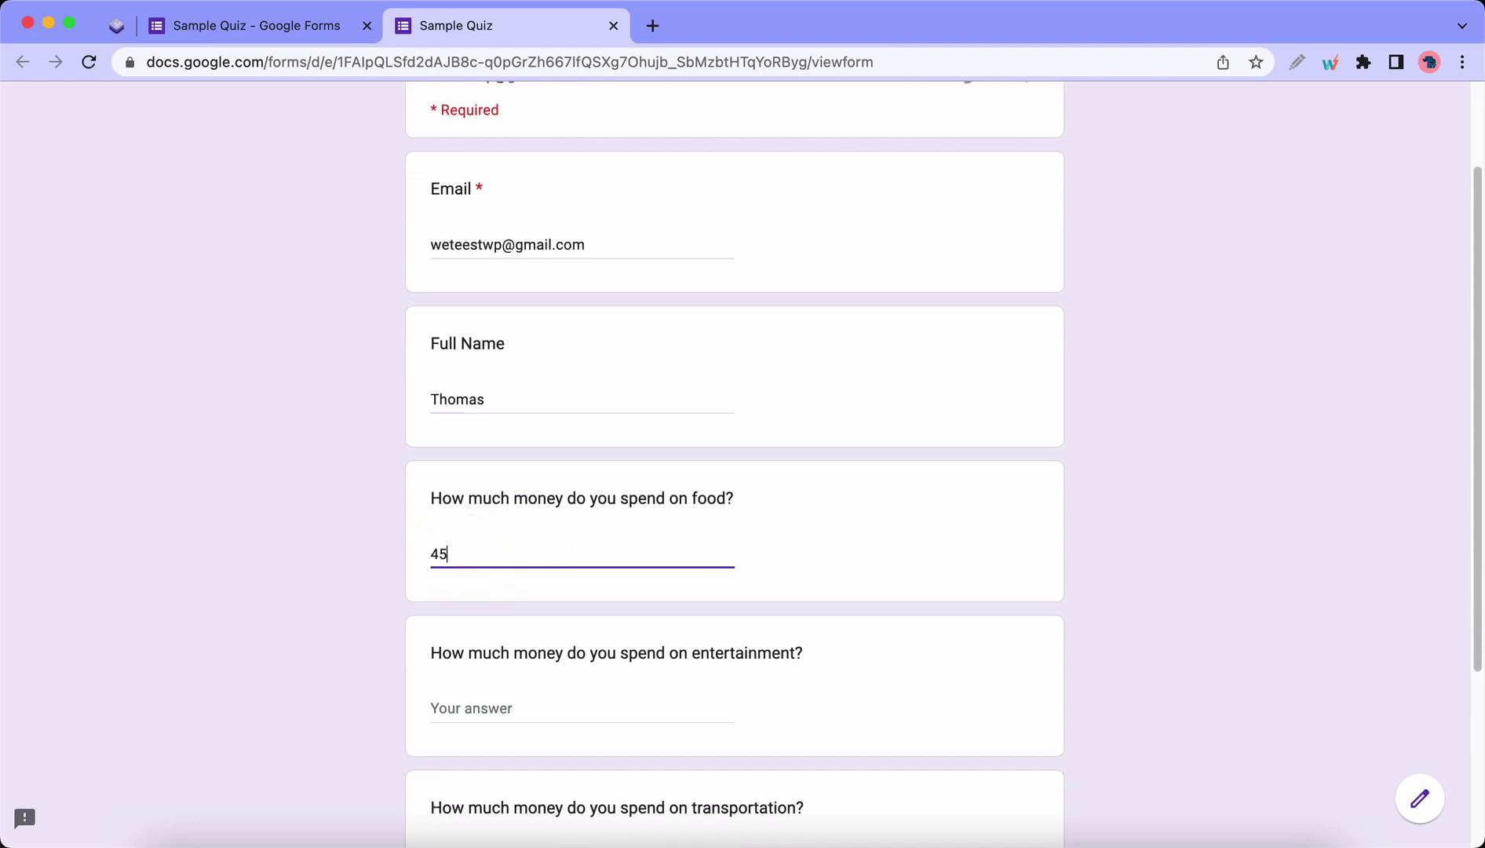
left_click(512, 699)
type("50")
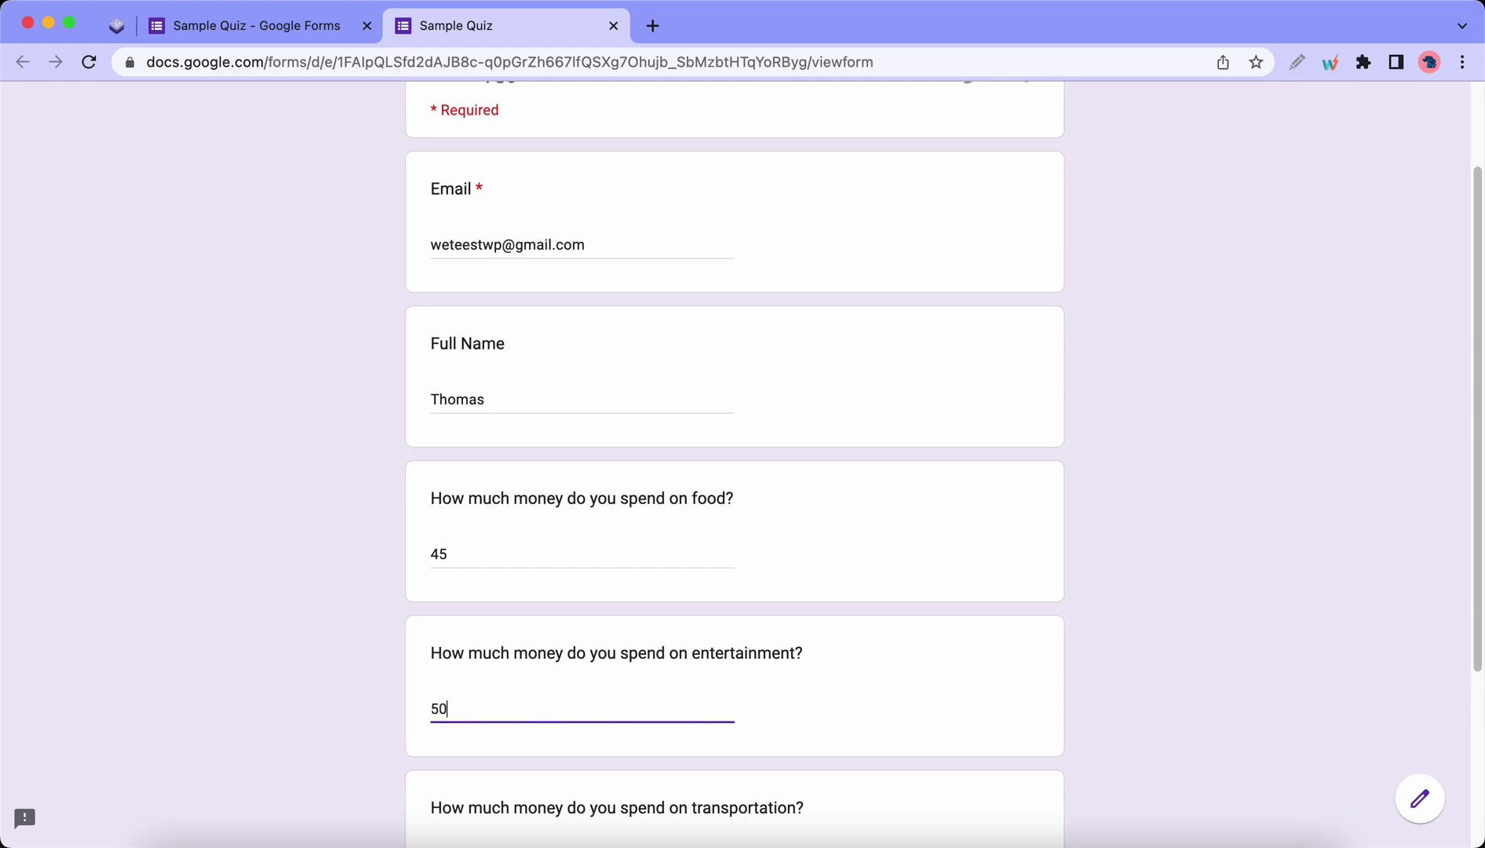
scroll(507, 703, "down", 5)
left_click(498, 615)
type("12")
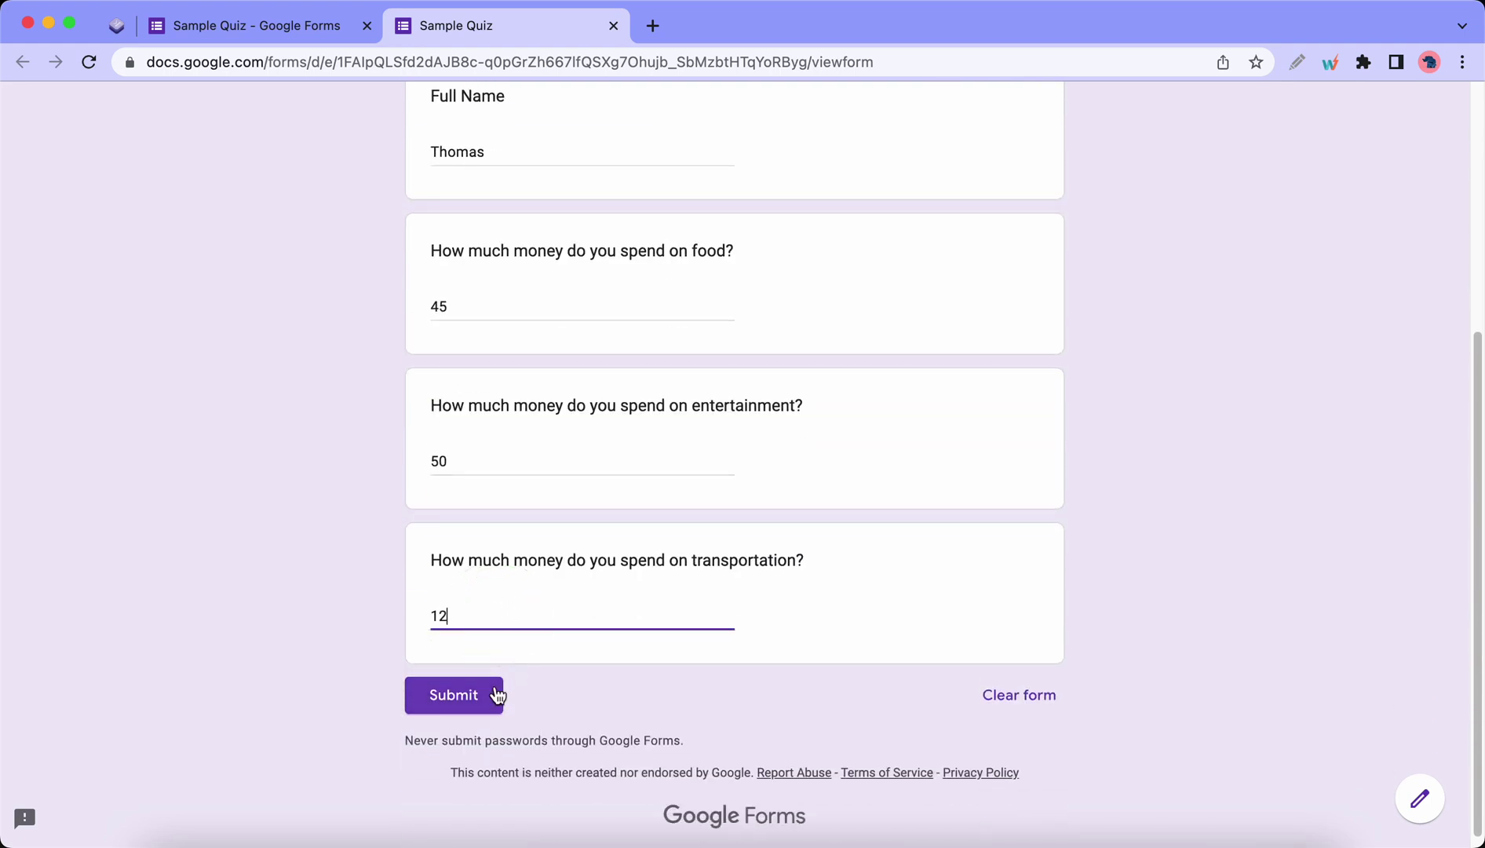
left_click(488, 690)
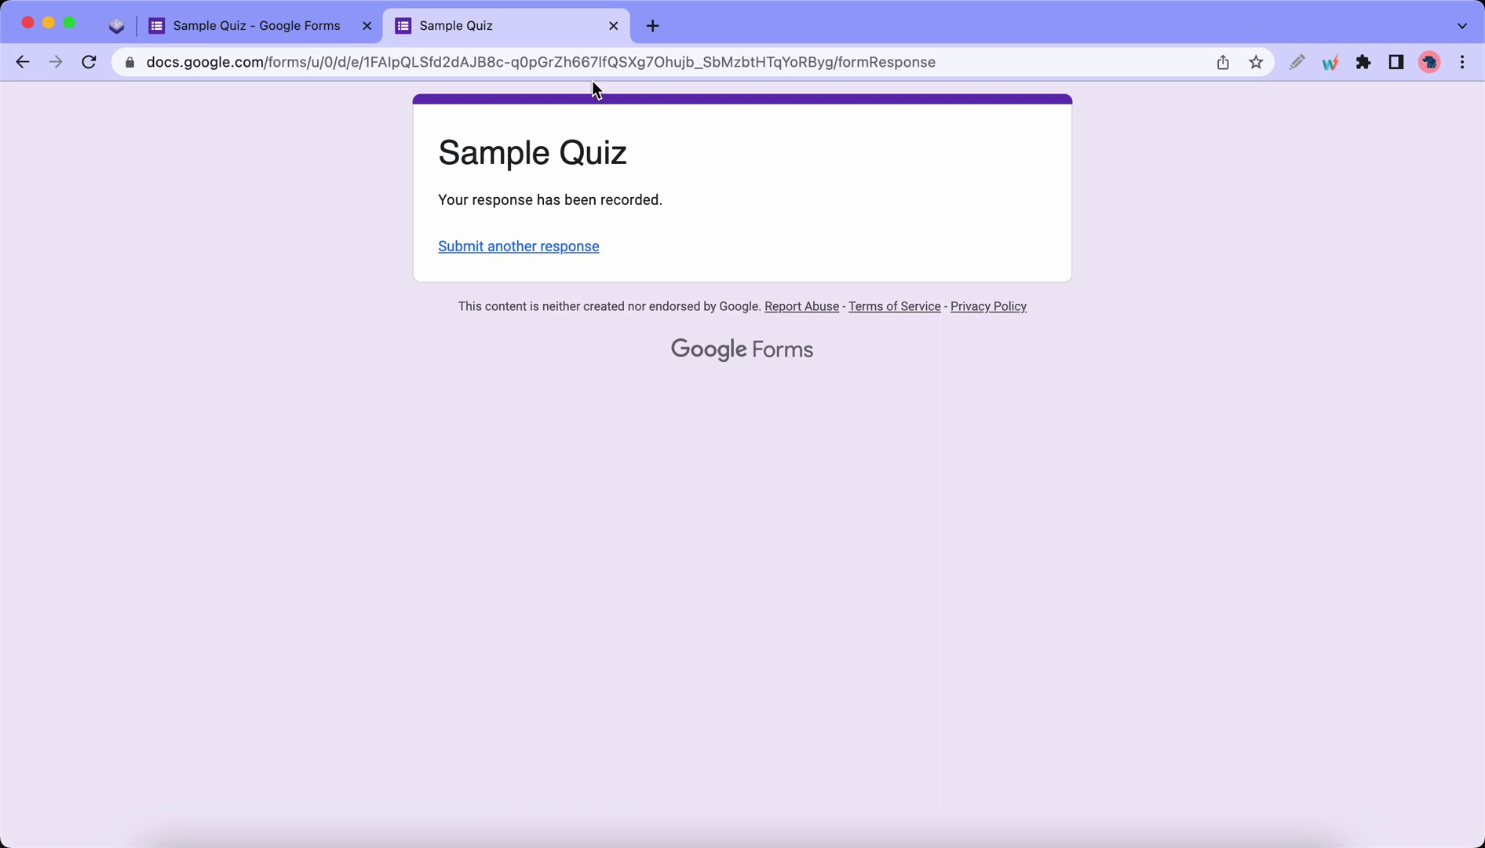
Review the single response and create the linked spreadsheet 'Sample Quiz (Responses)'.
left_click(614, 26)
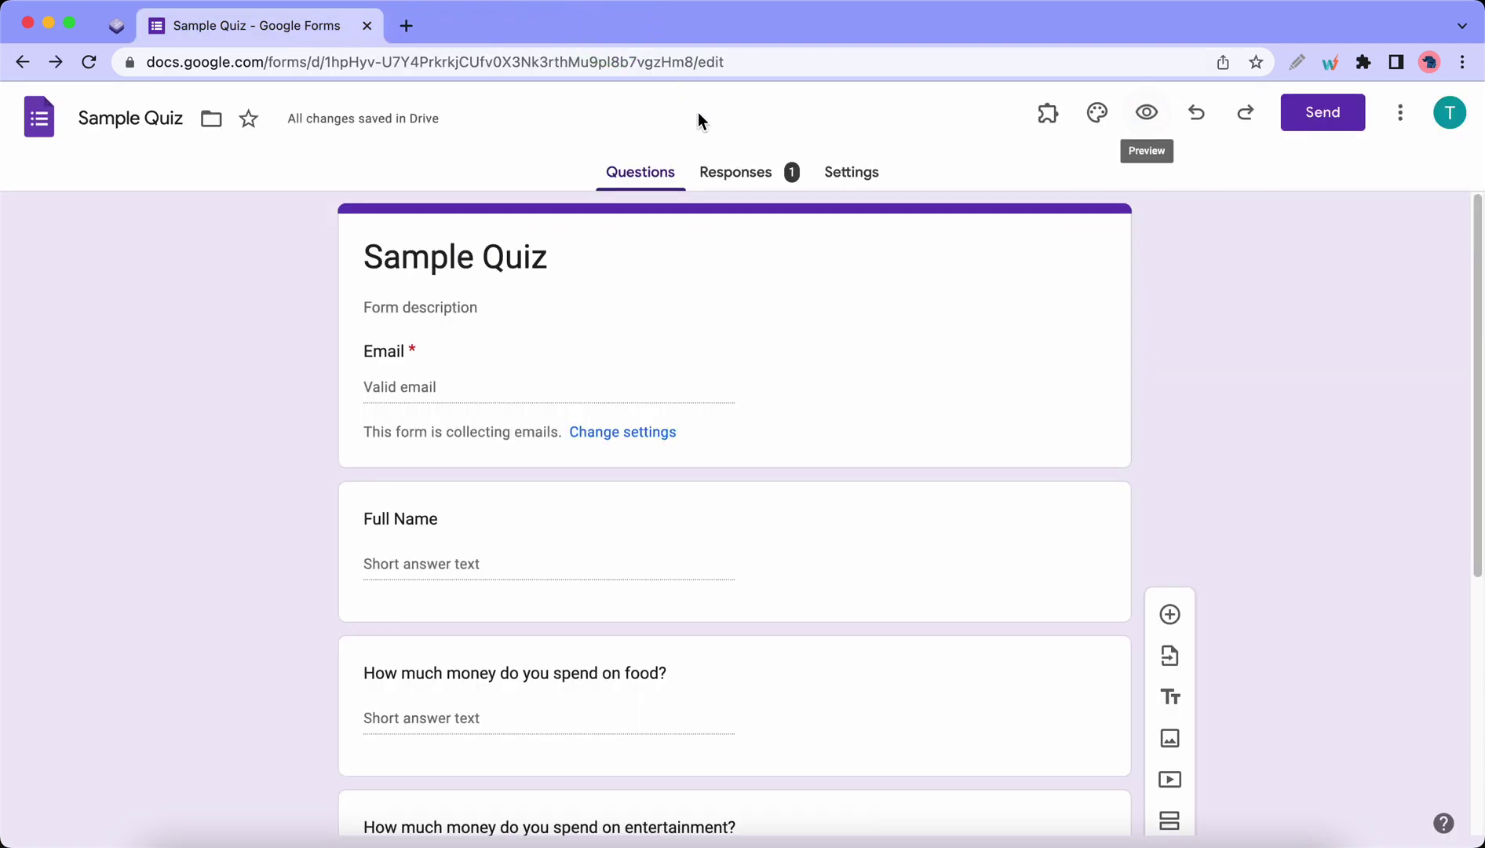
left_click(774, 187)
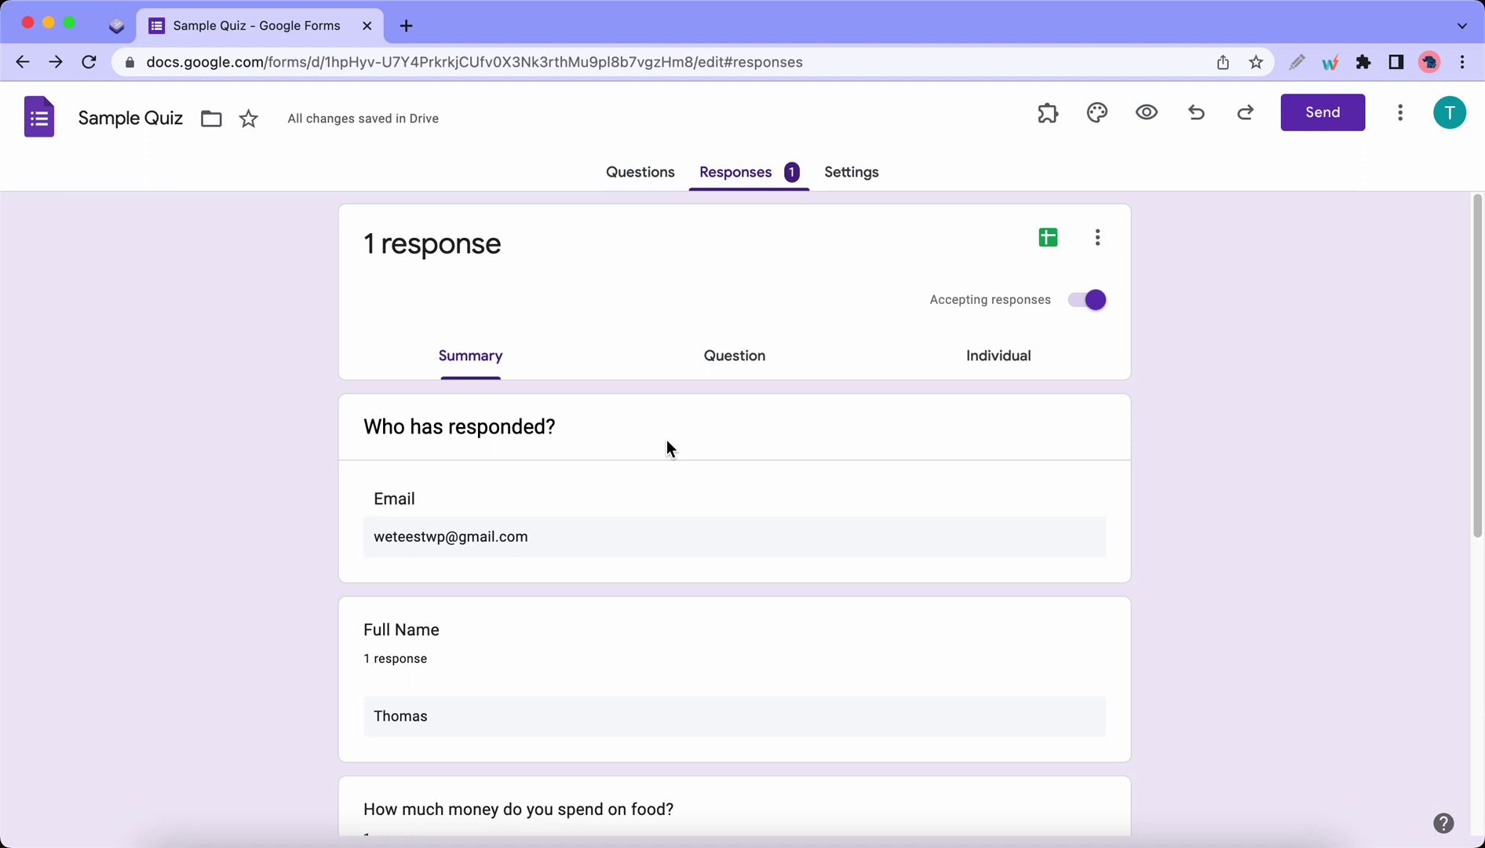
scroll(668, 444, "down", 7)
scroll(667, 444, "up", 7)
left_click(1047, 243)
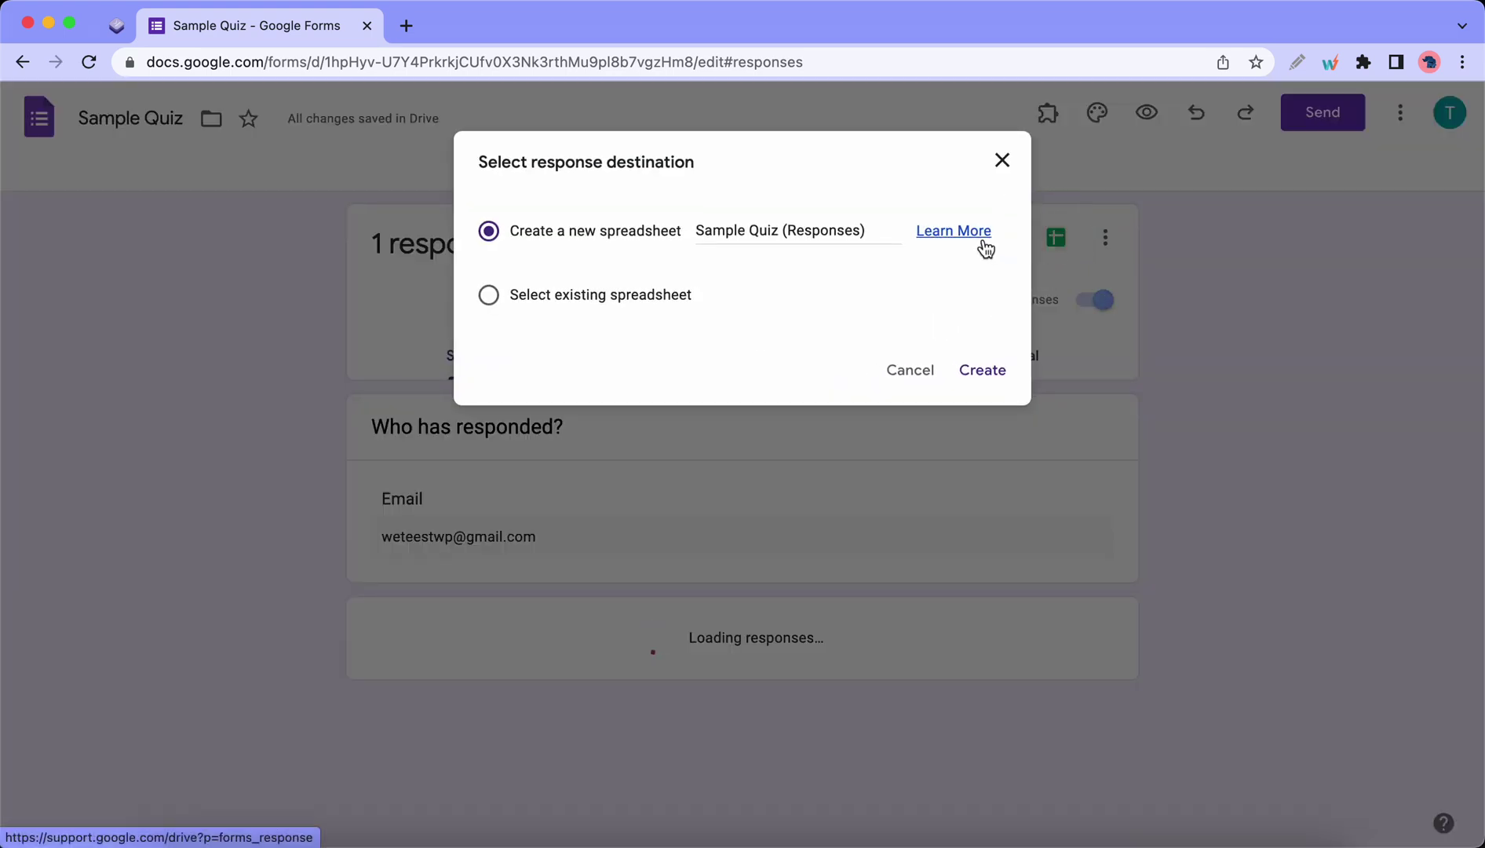
left_click(983, 369)
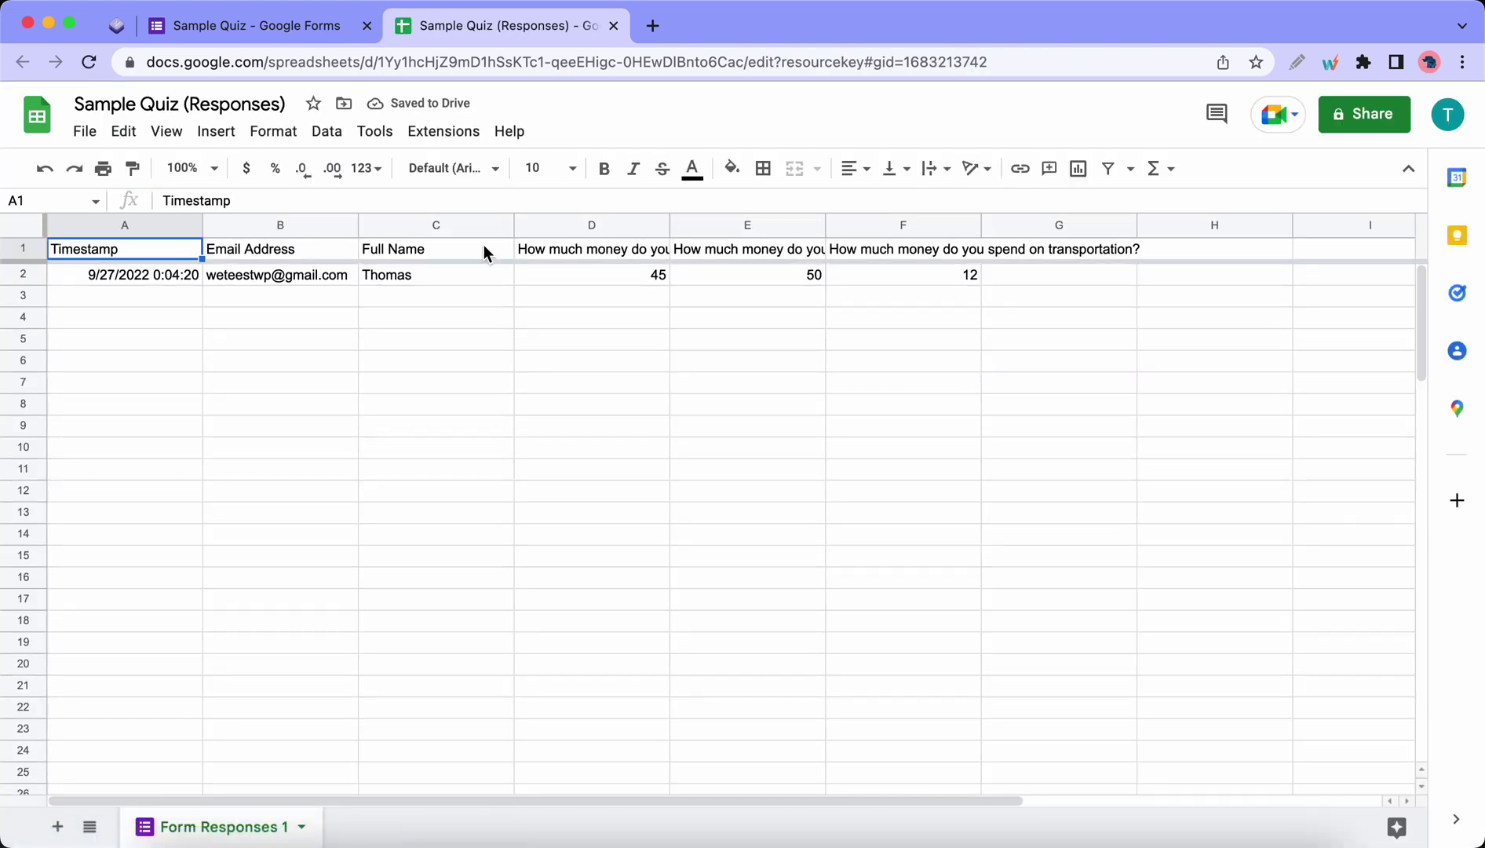
Select cells C1:F2 and insert a chart from the spending answers.
left_click_drag(483, 246, 951, 271)
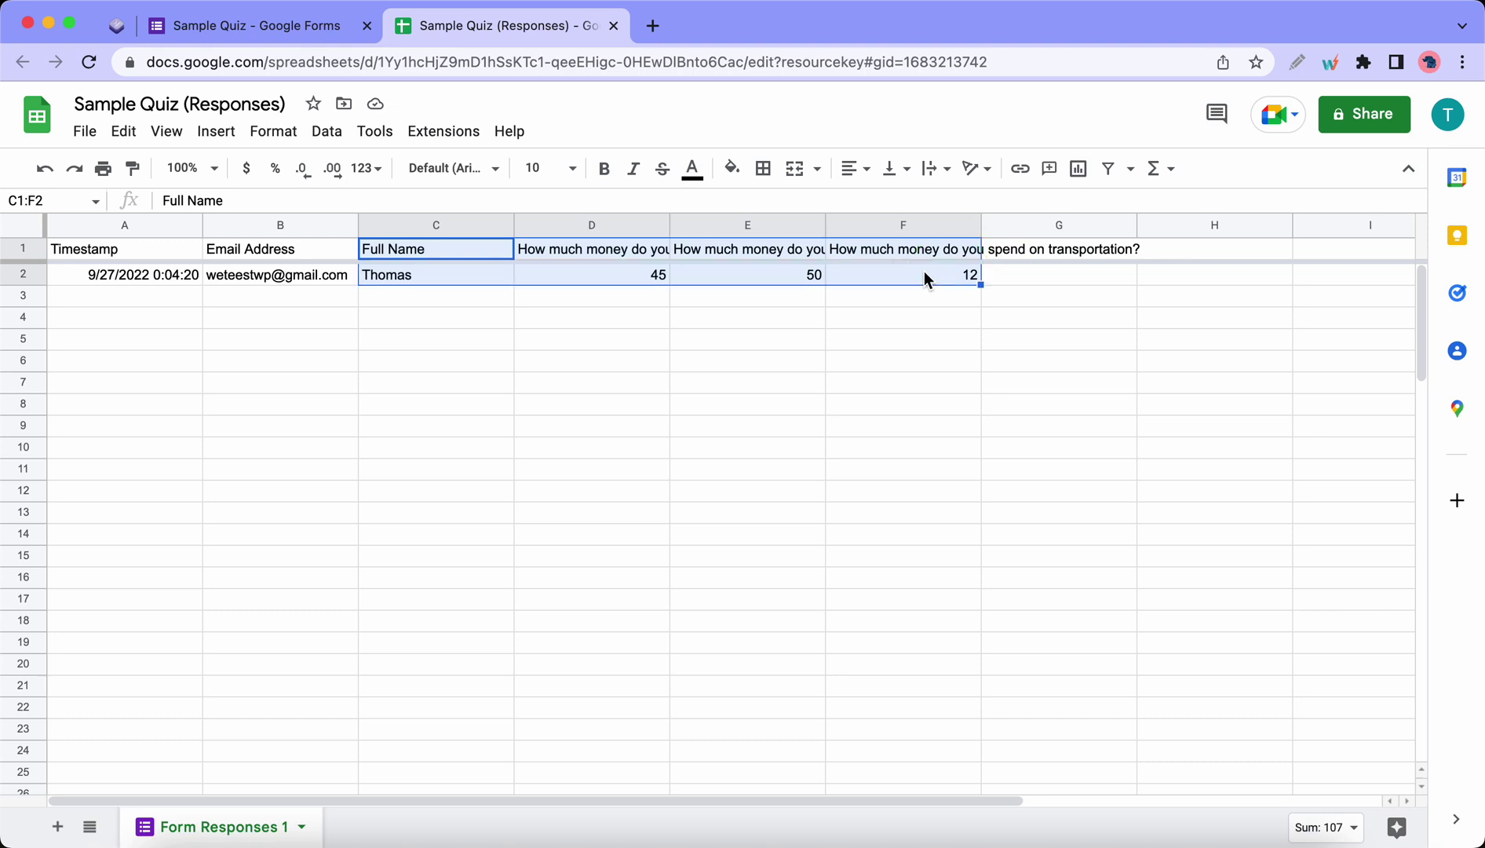
left_click(228, 134)
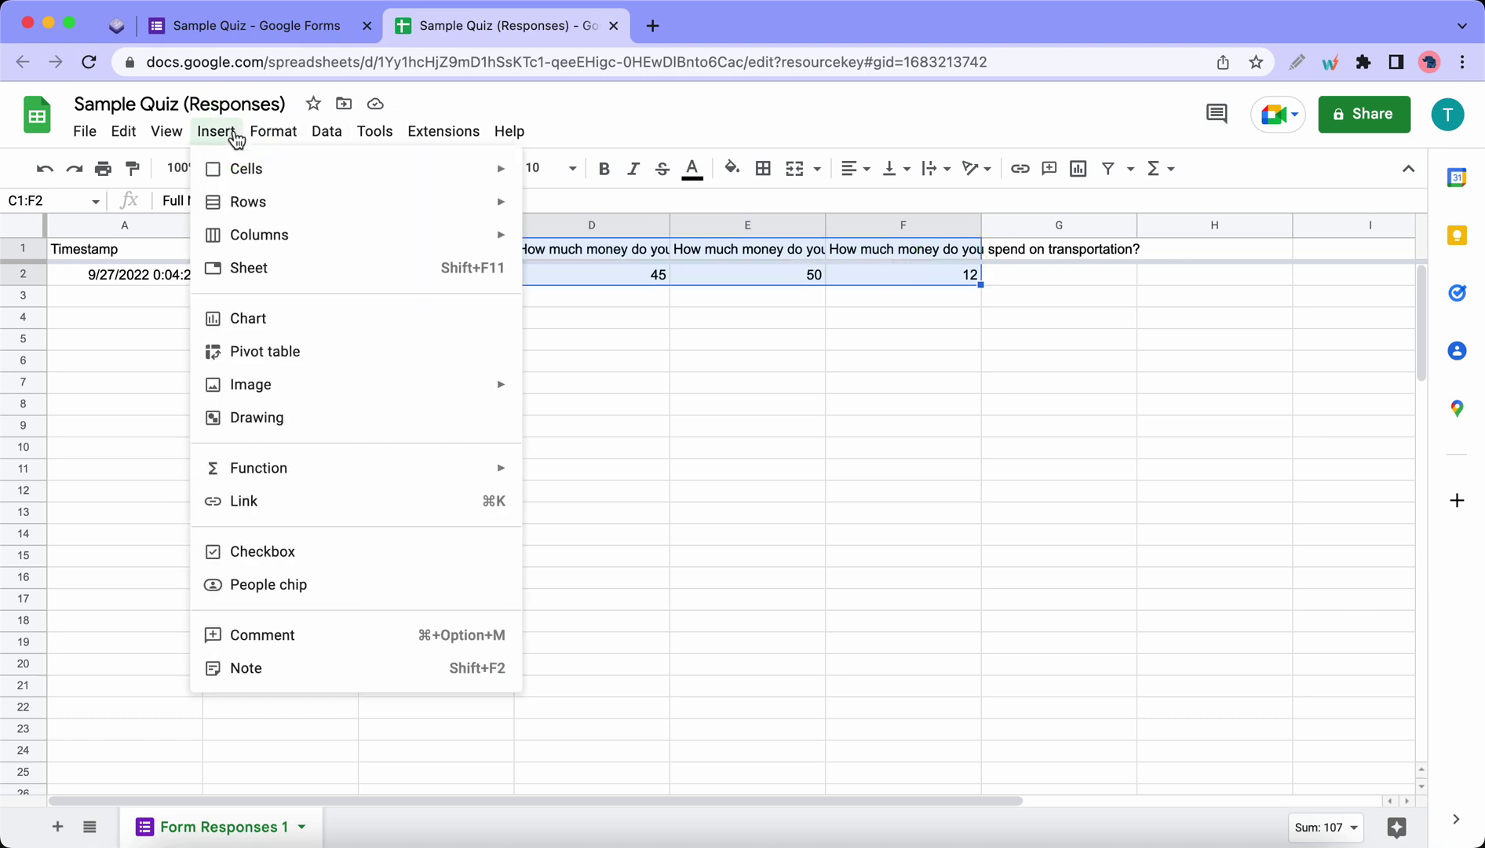
left_click(272, 317)
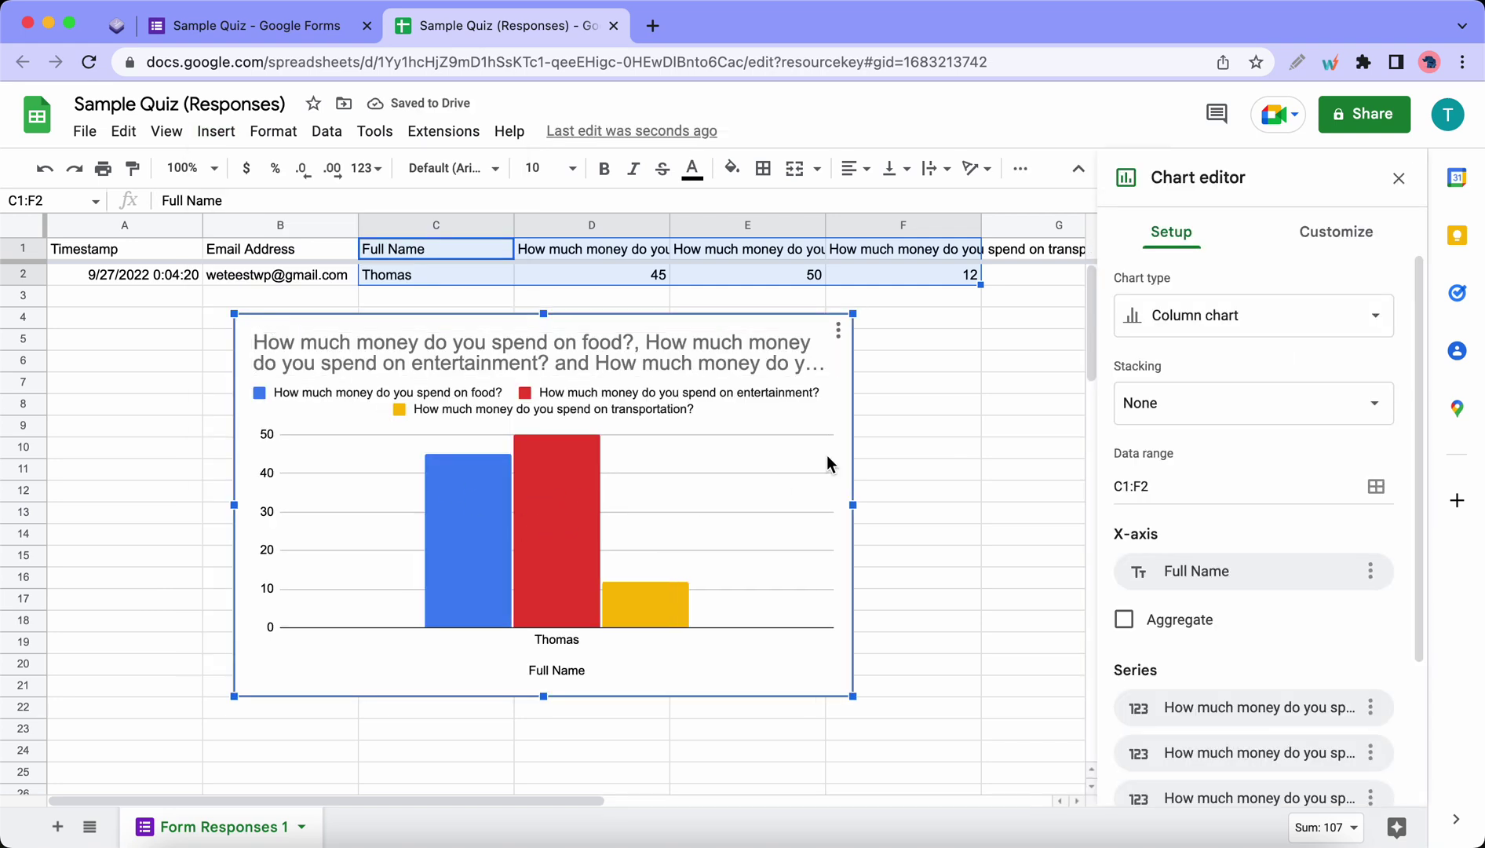
Change the chart type to Pie chart and switch rows and columns.
left_click(1178, 330)
scroll(1177, 488, "down", 5)
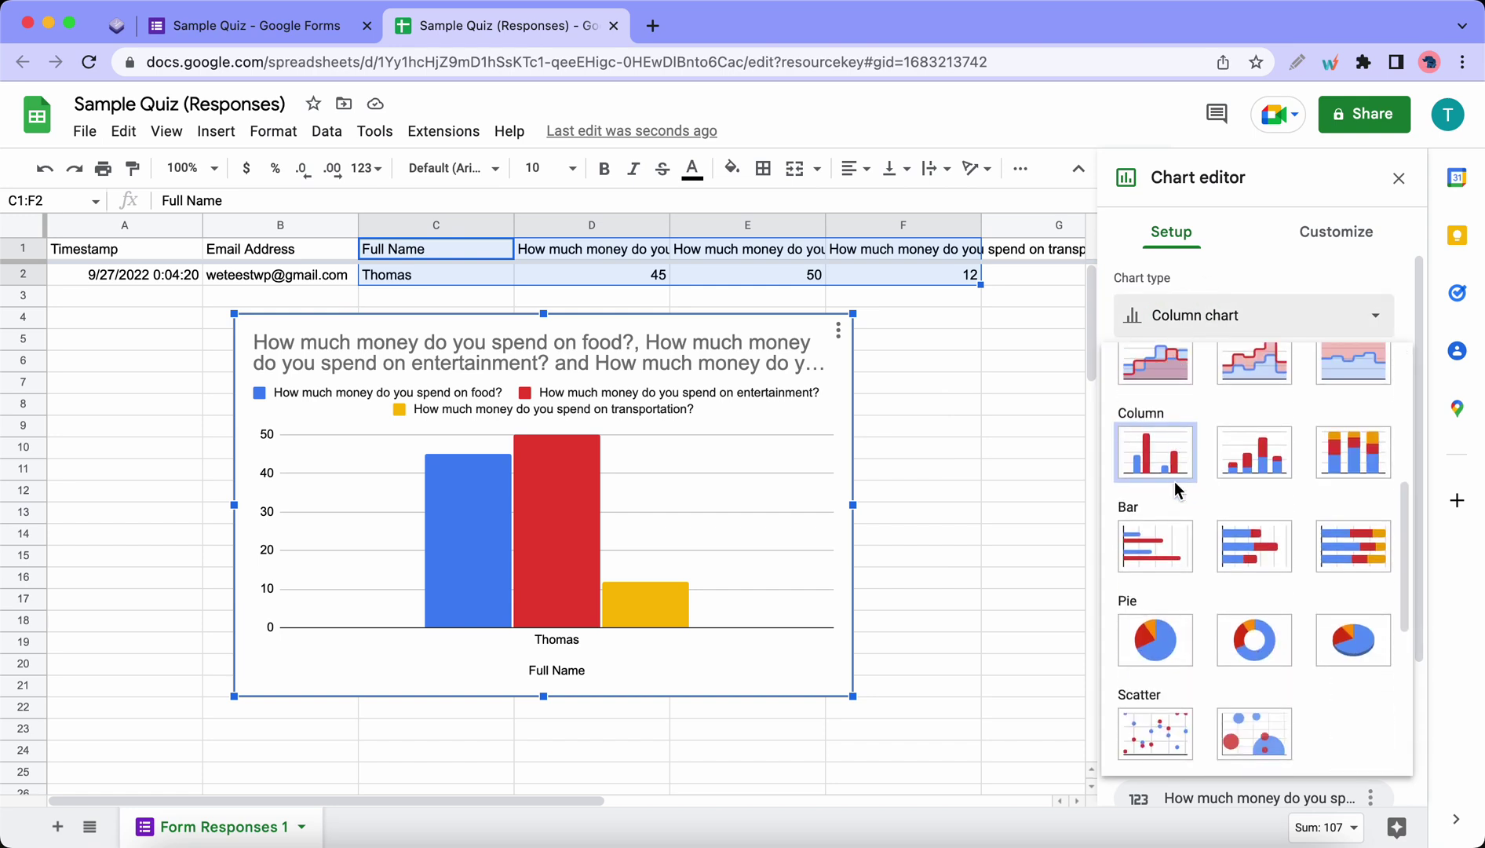
left_click(1162, 536)
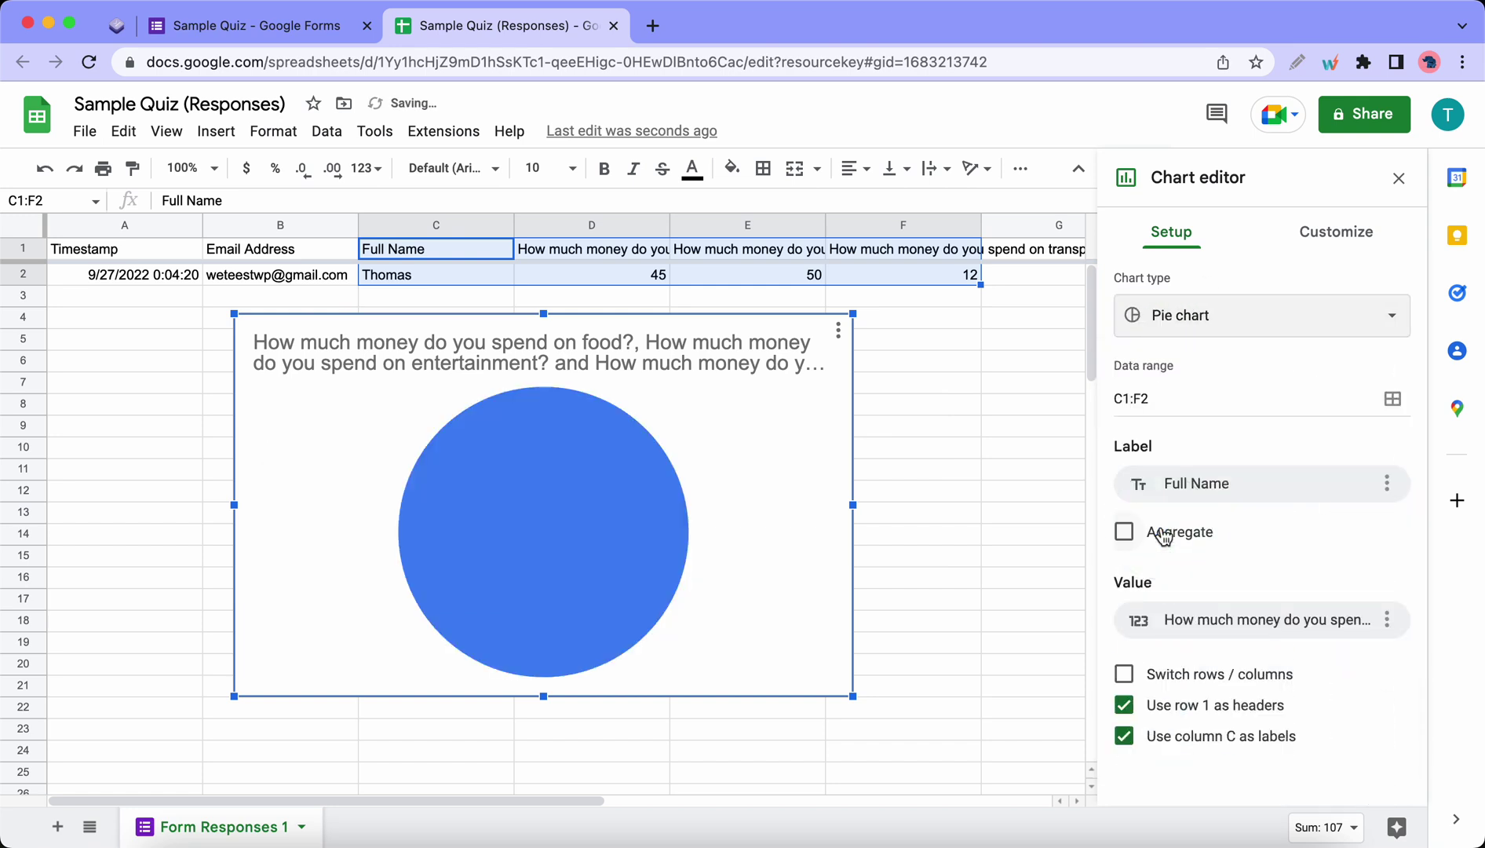
left_click(1125, 674)
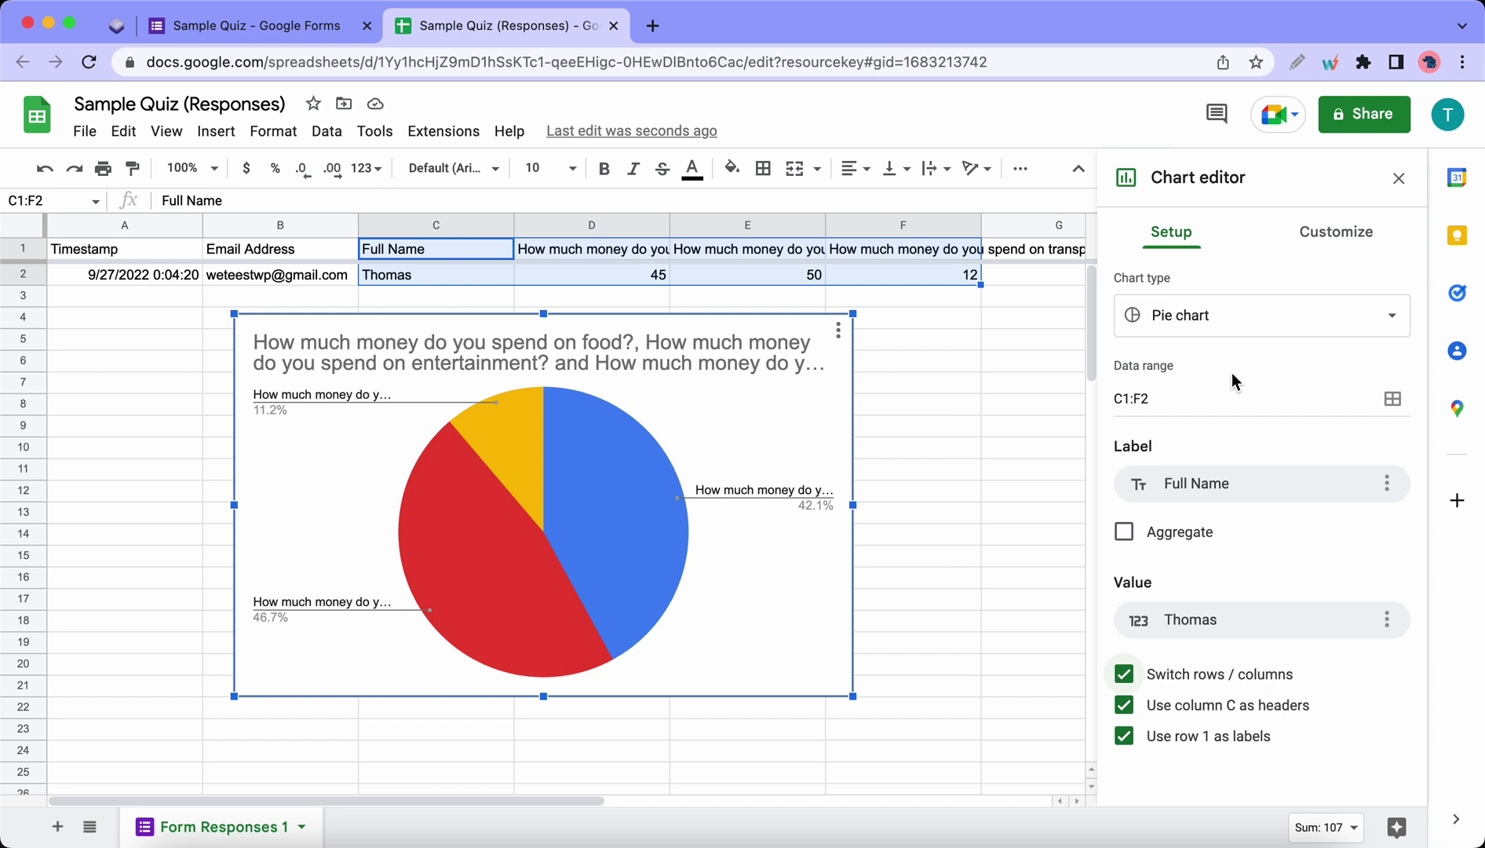
Look through the Customize tab's chart style and background colour options without changing them.
left_click(1324, 242)
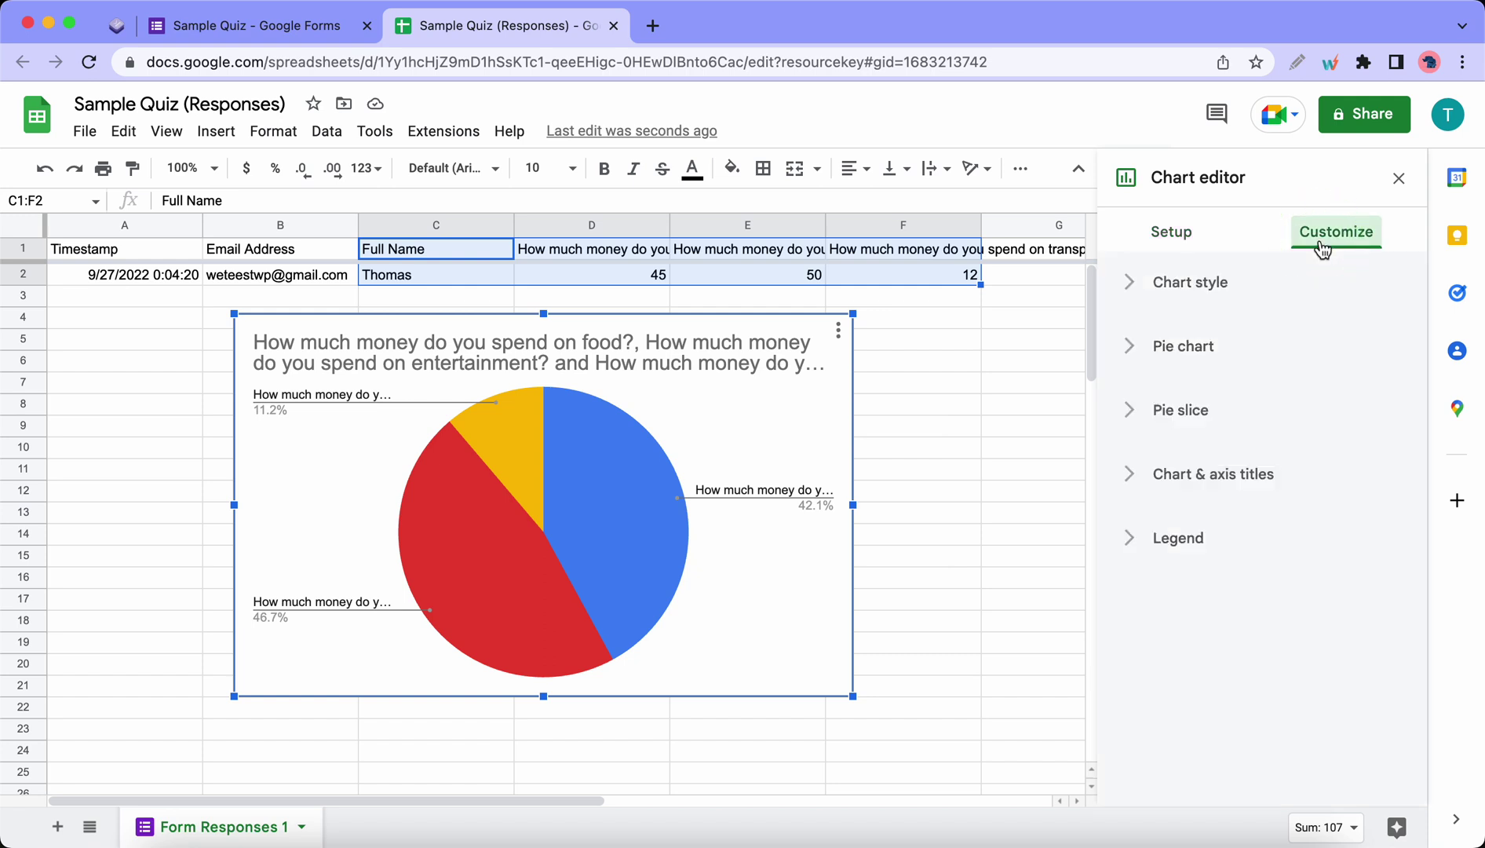
left_click(1129, 285)
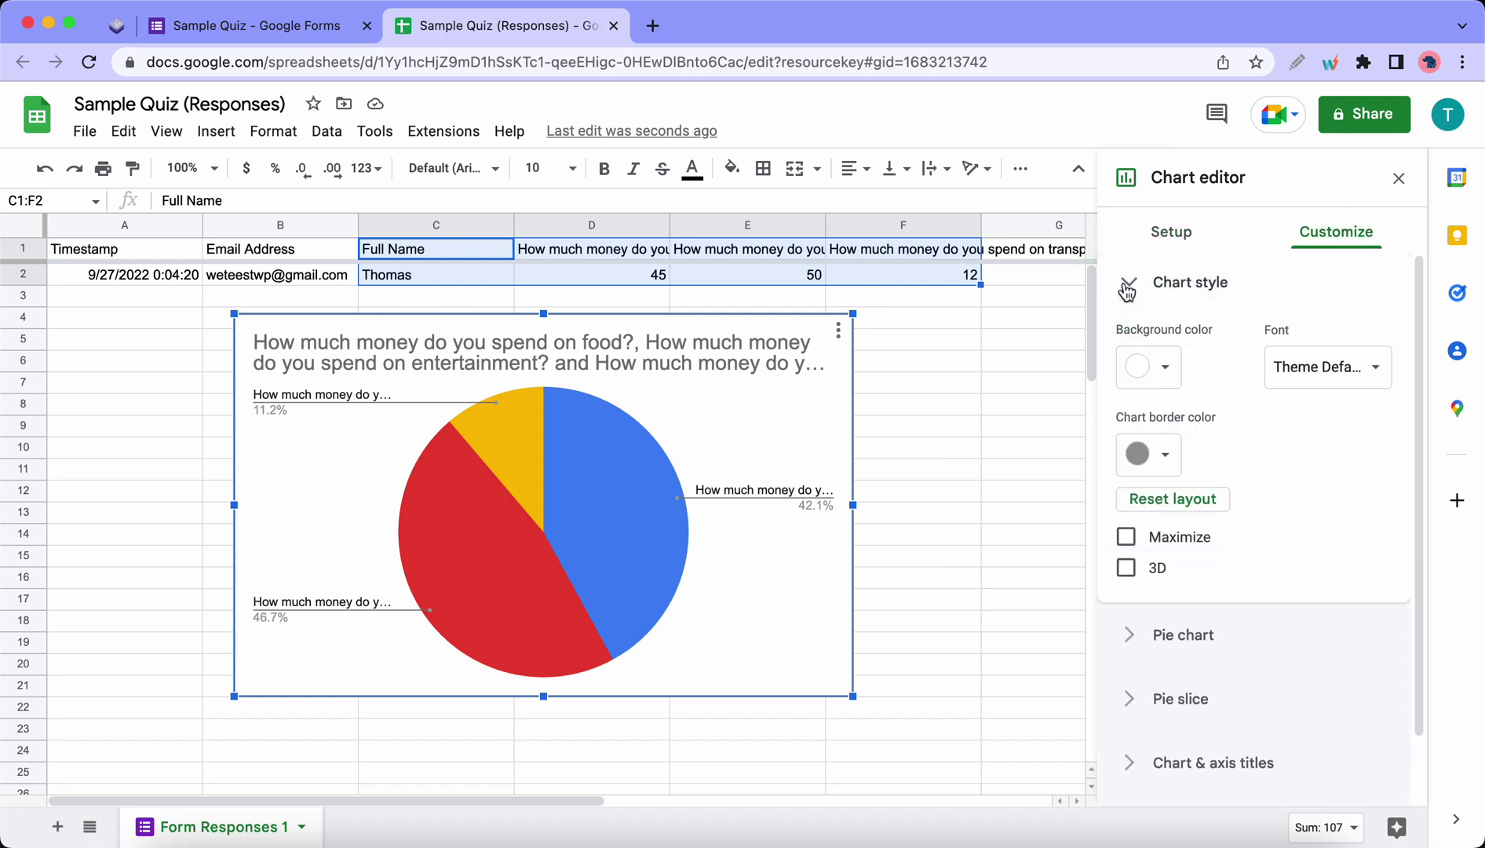
left_click(1165, 368)
left_click(1168, 370)
Set the pie chart's donut hole to 50%, then enlarge it to 75%.
scroll(1160, 438, "down", 1)
left_click(1131, 559)
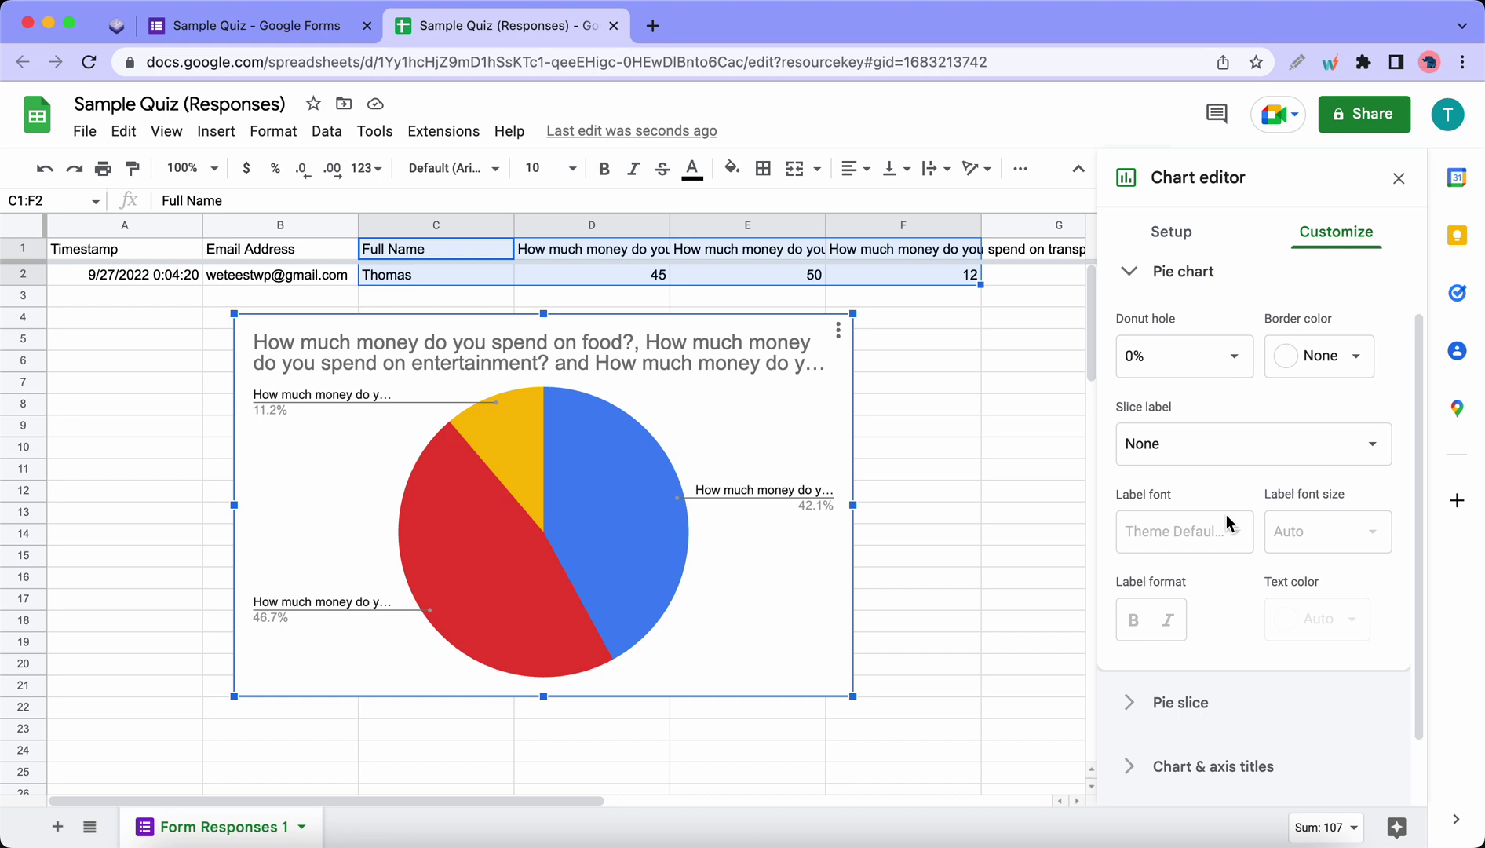
scroll(1231, 523, "up", 1)
left_click(1235, 409)
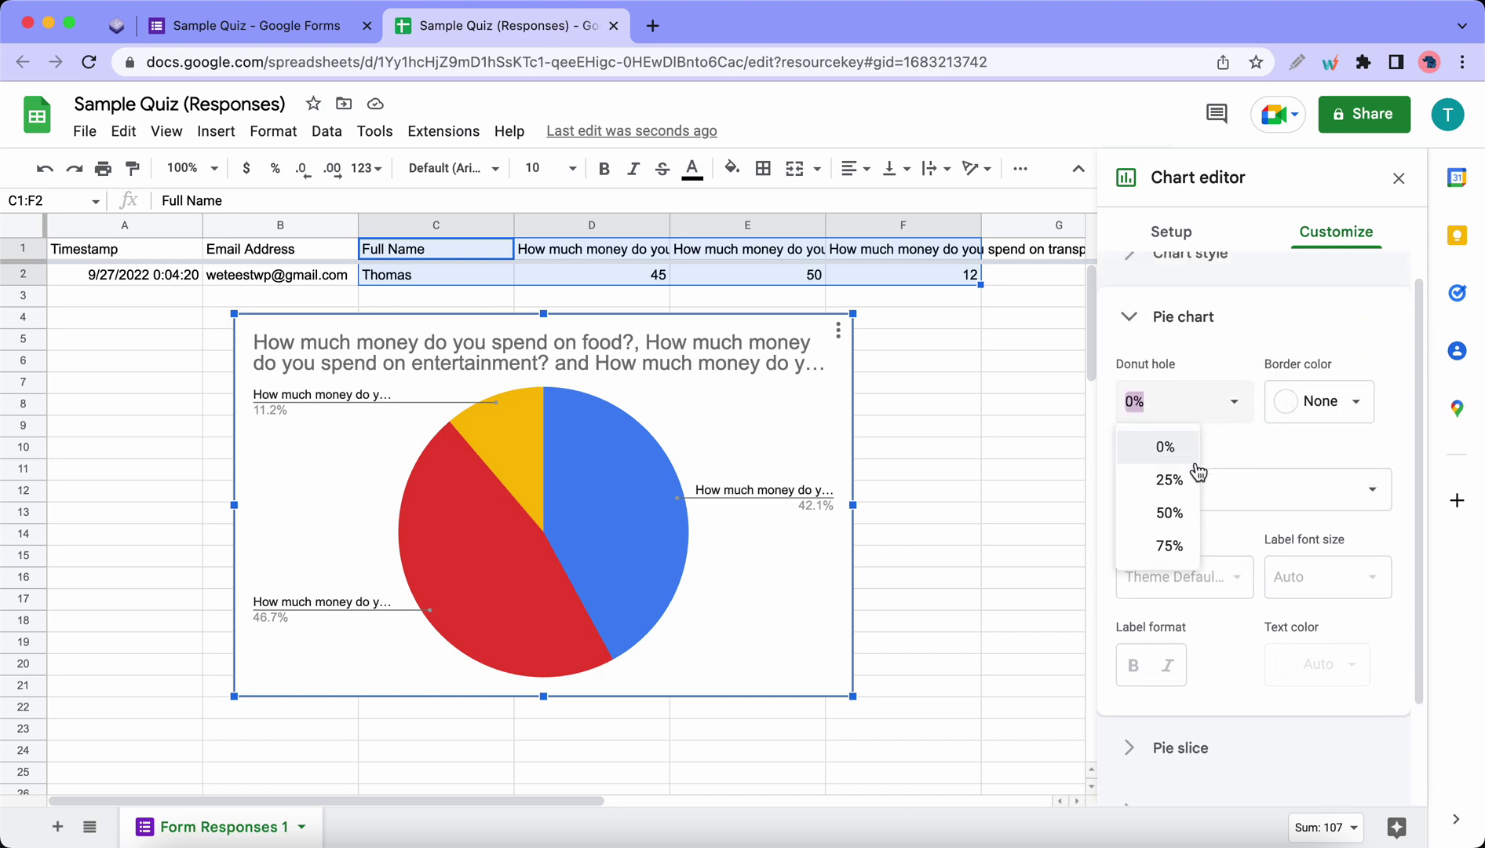
left_click(1170, 513)
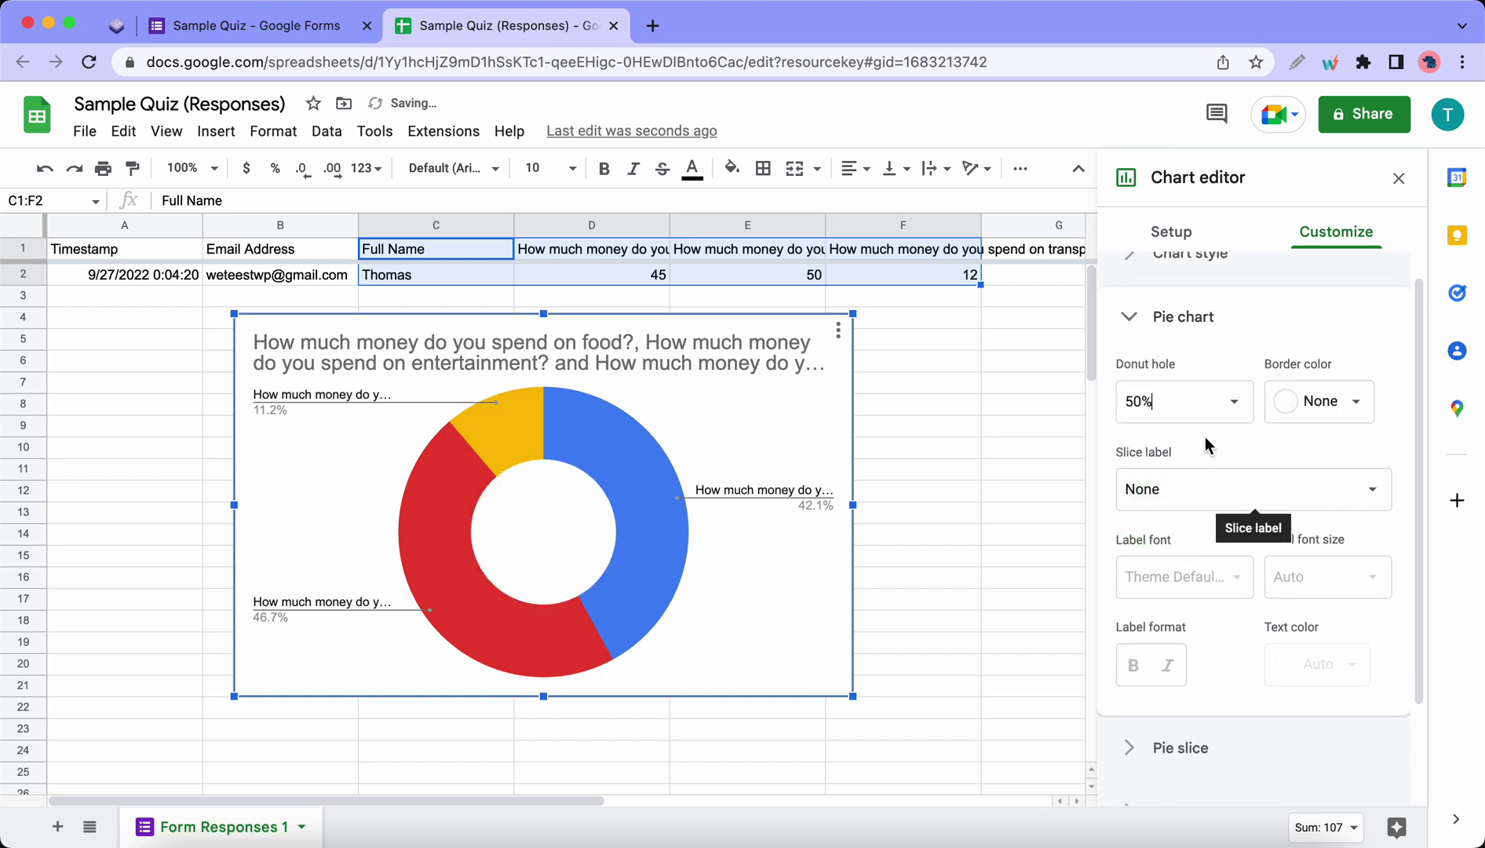
left_click(1233, 401)
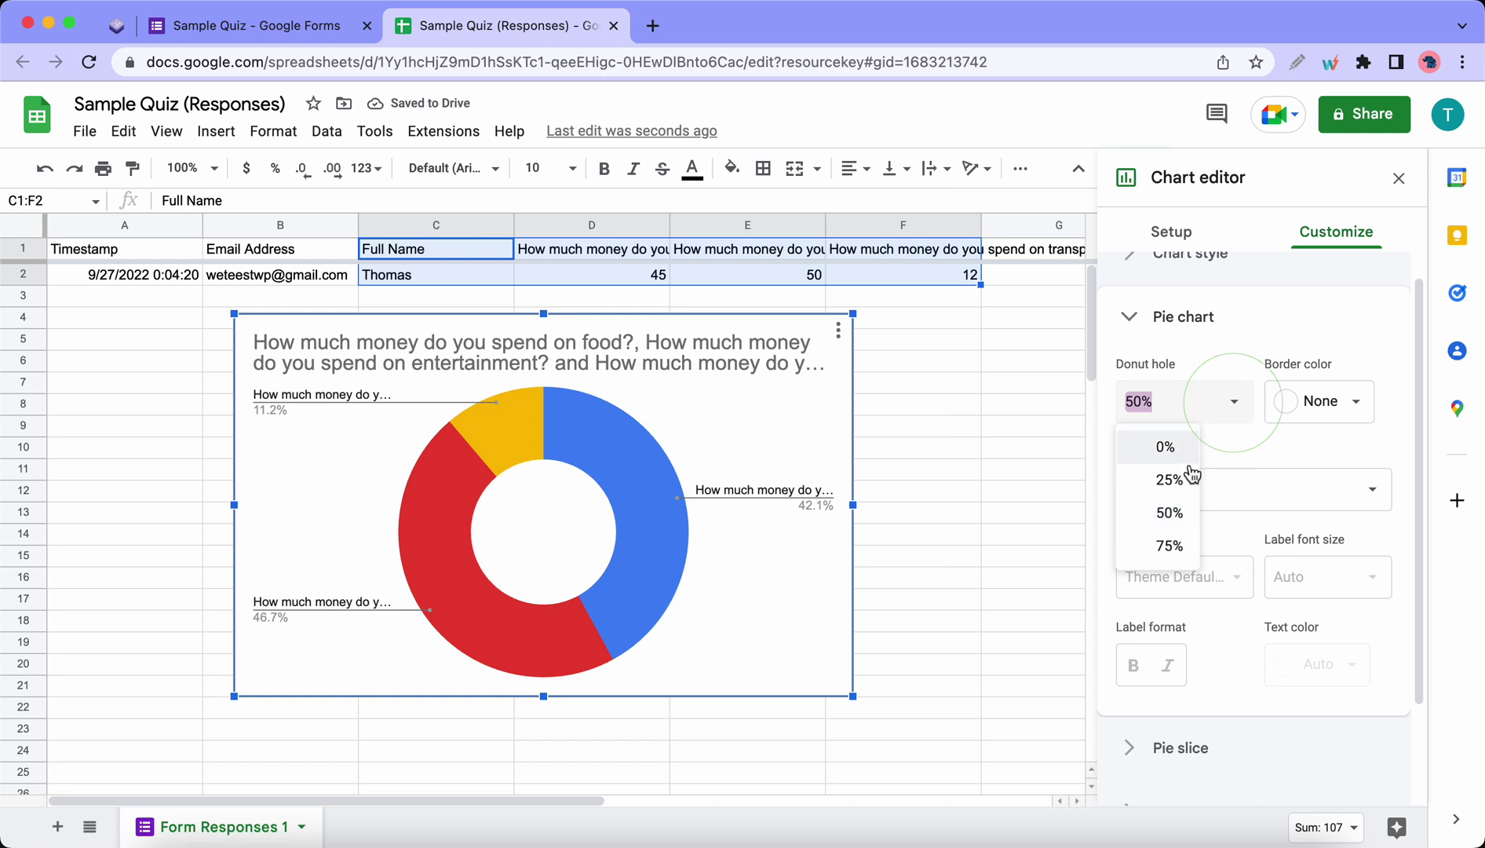
left_click(1164, 548)
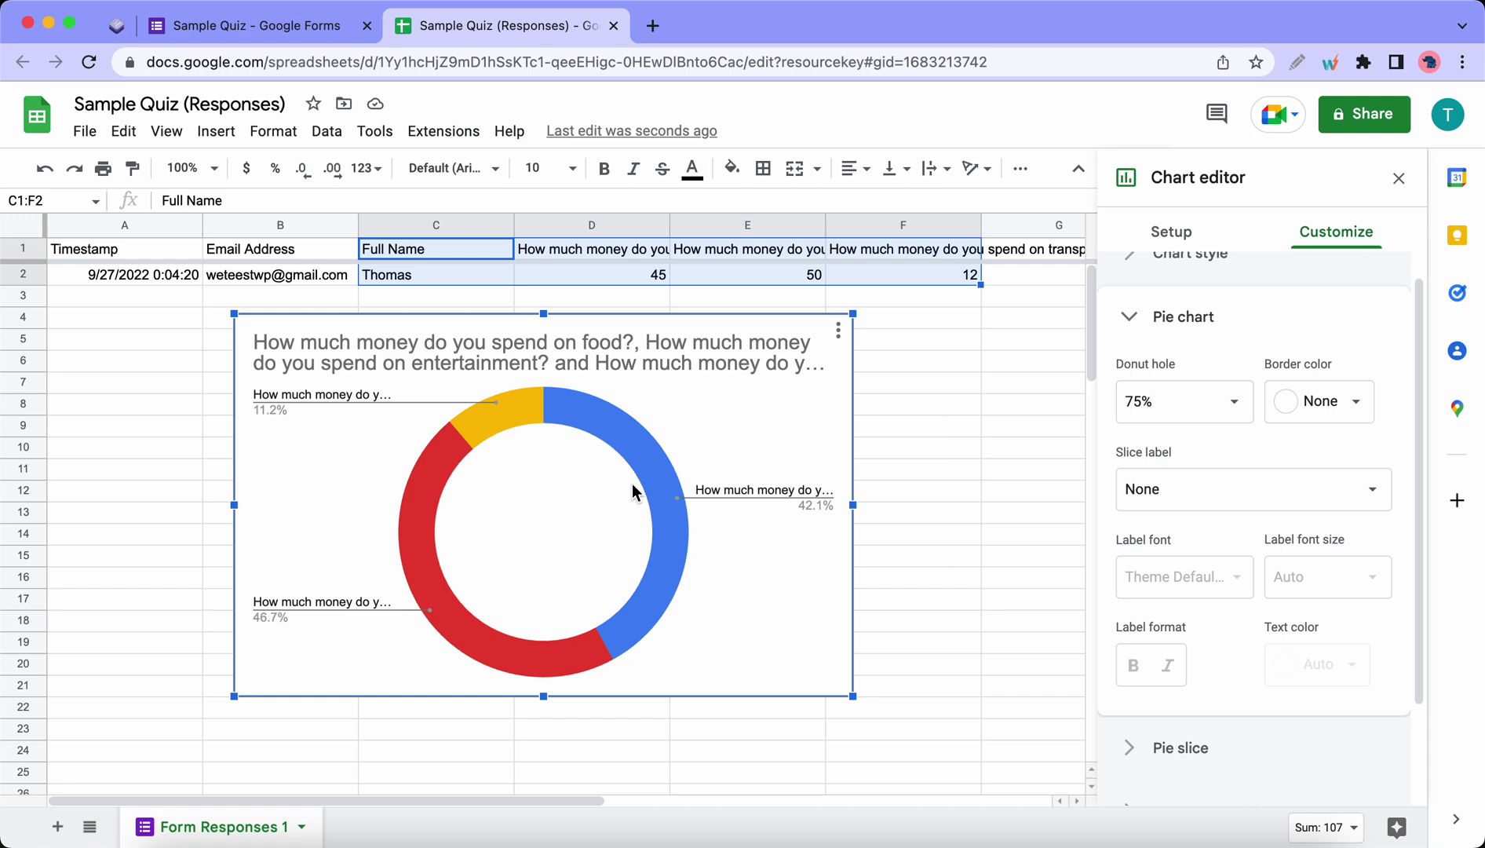
Back in the form, search the add-on Marketplace for 'extended' and open Timer for Google Forms.
left_click(613, 26)
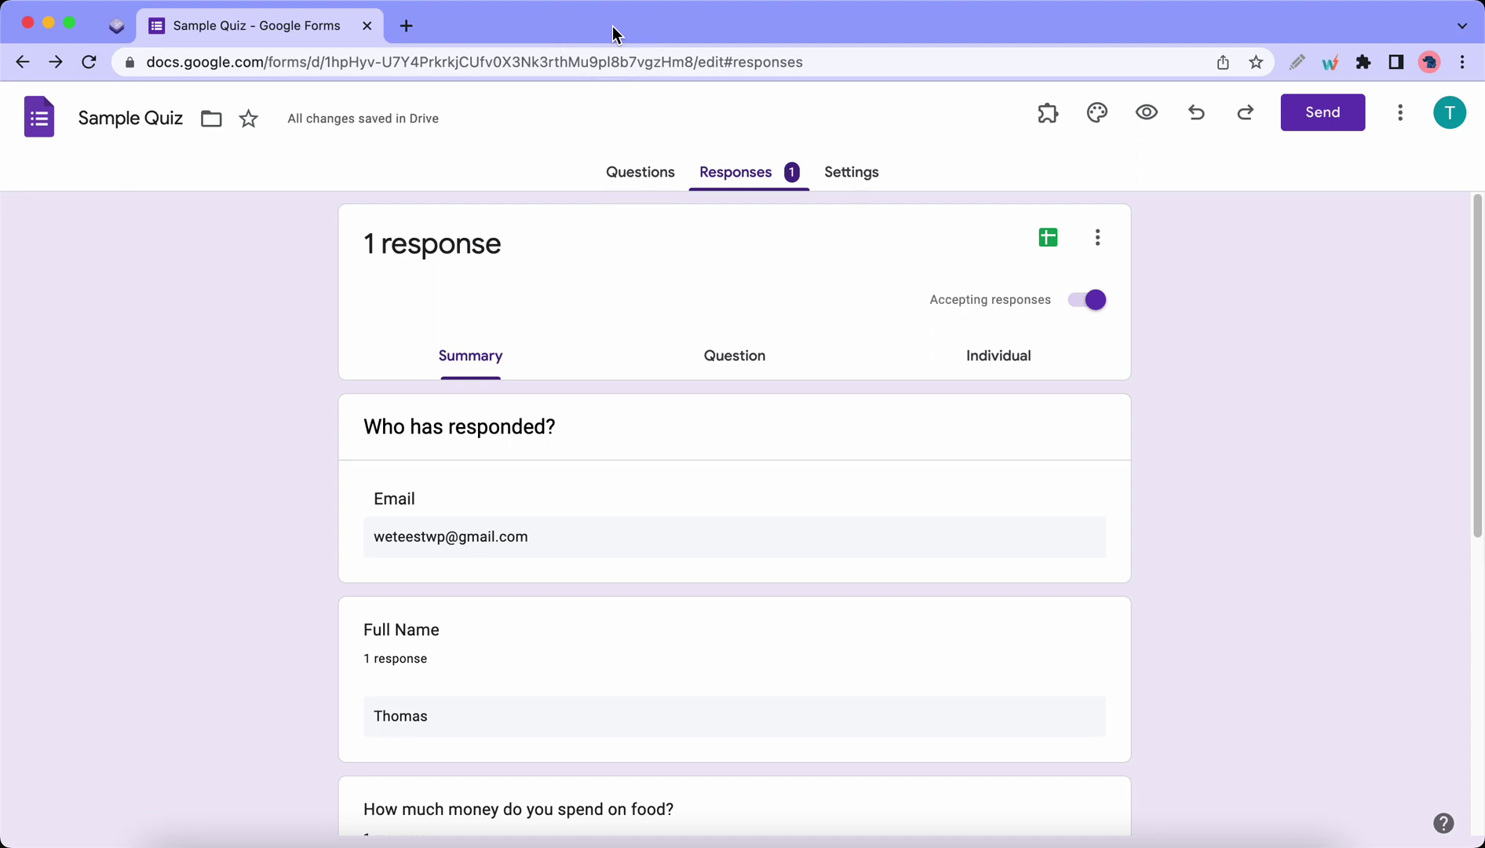
left_click(640, 172)
left_click(1400, 114)
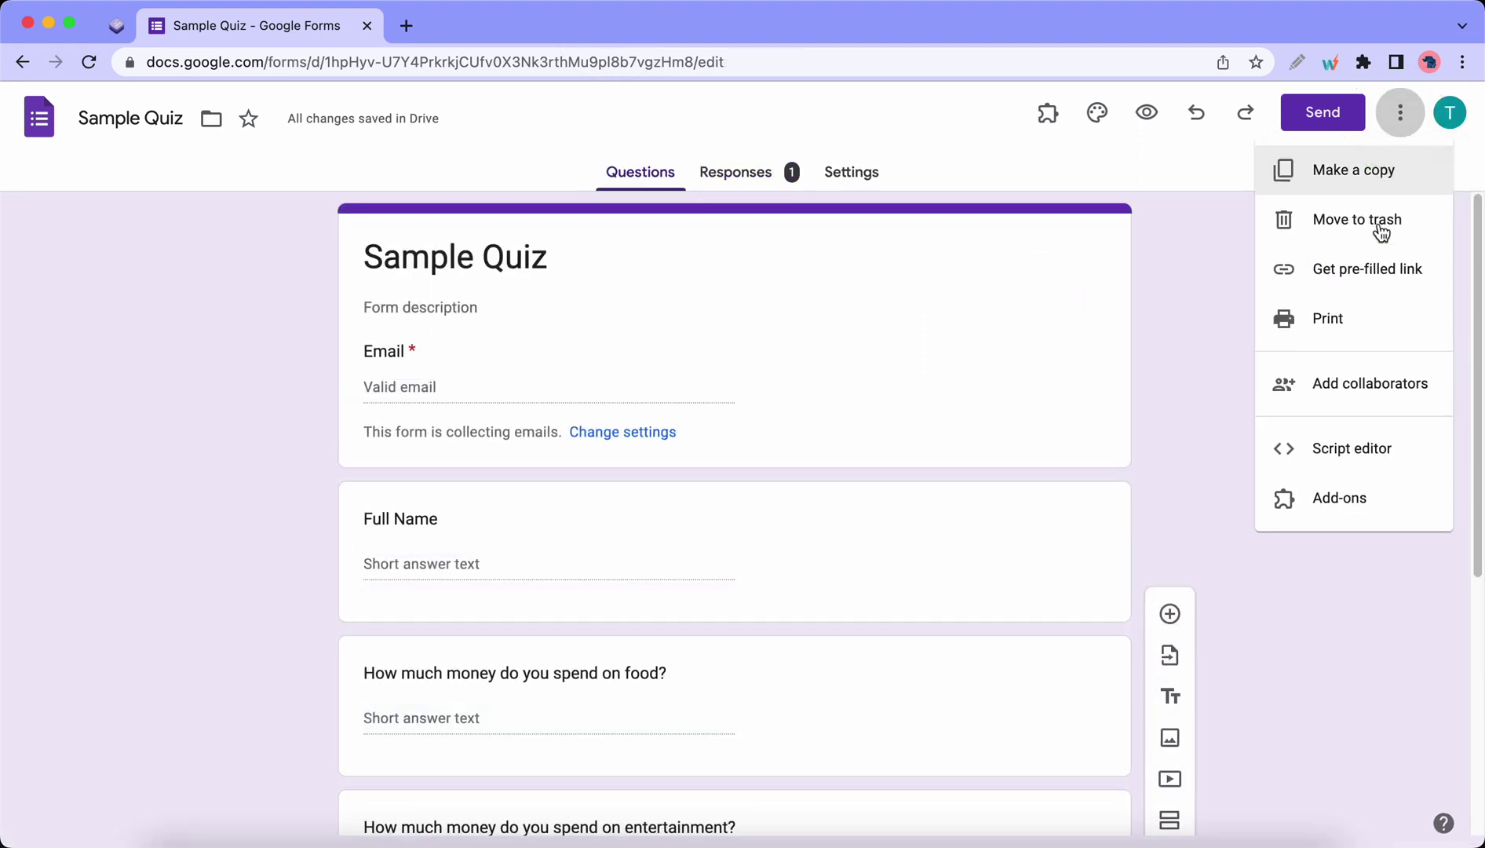
left_click(1344, 502)
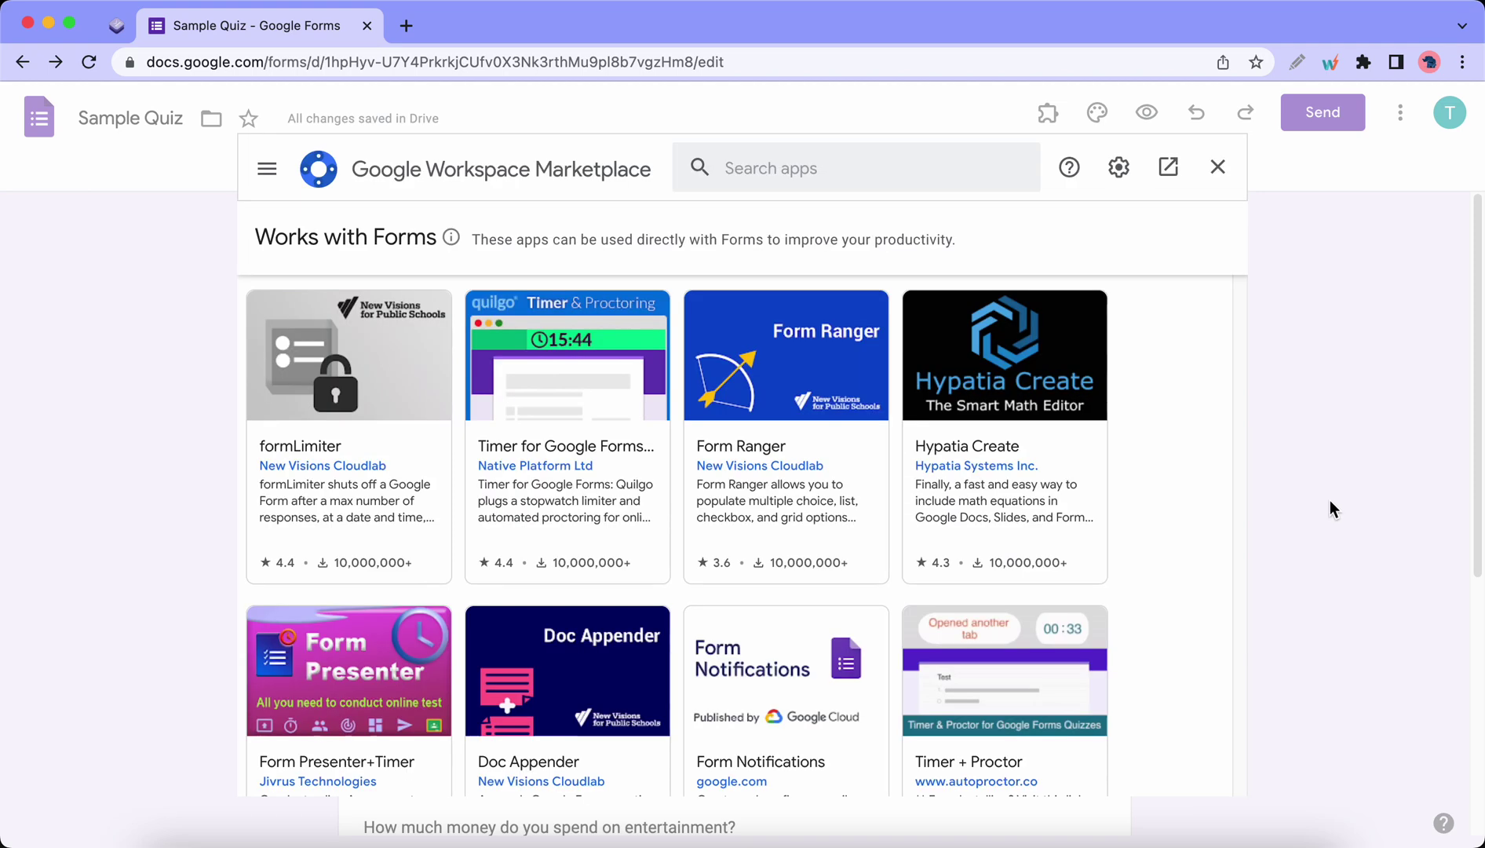
left_click(851, 171)
type("ex")
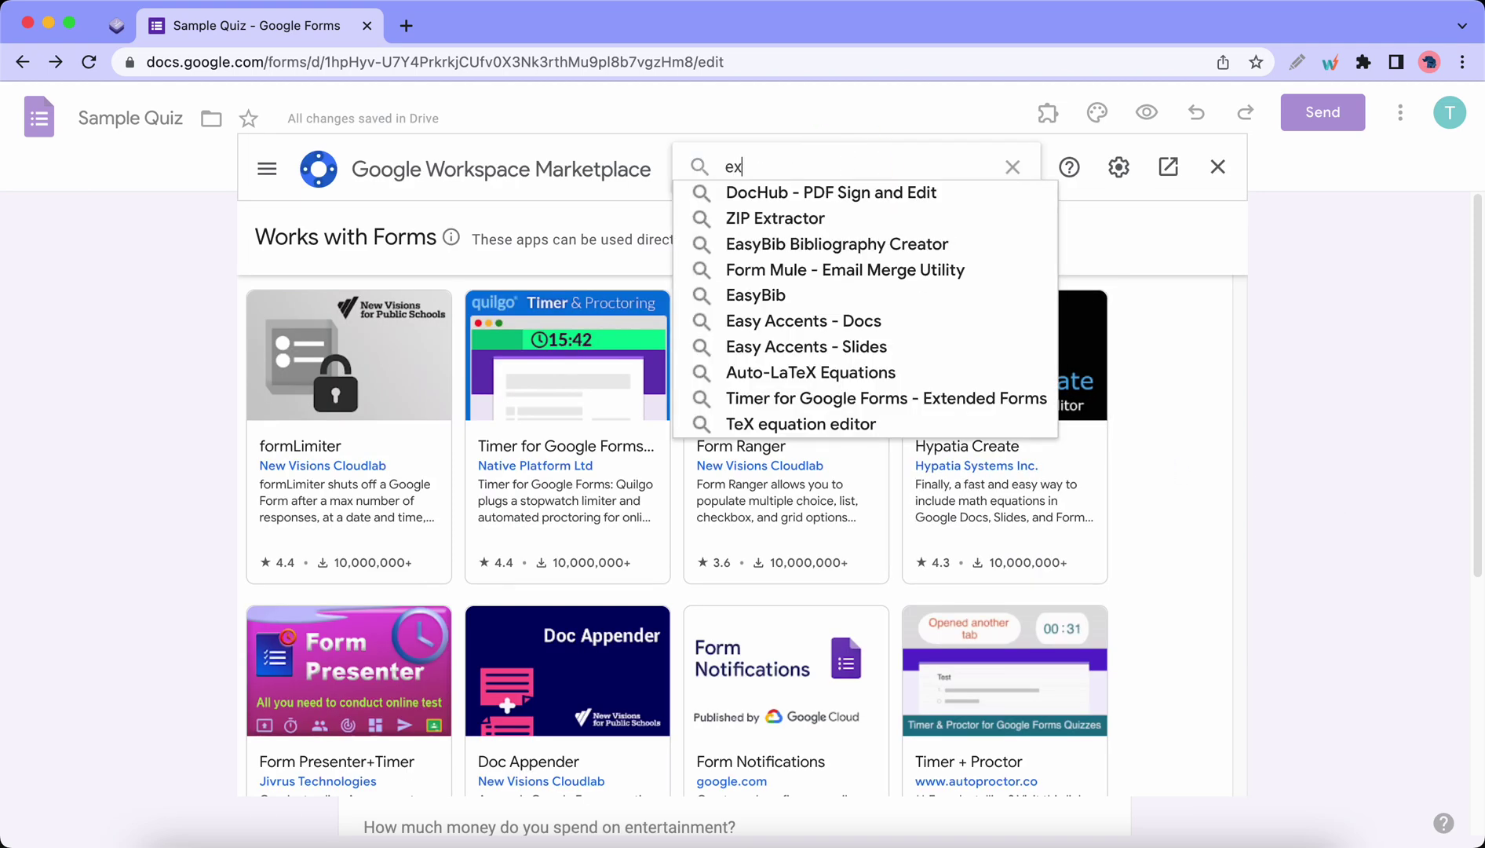
type("tended")
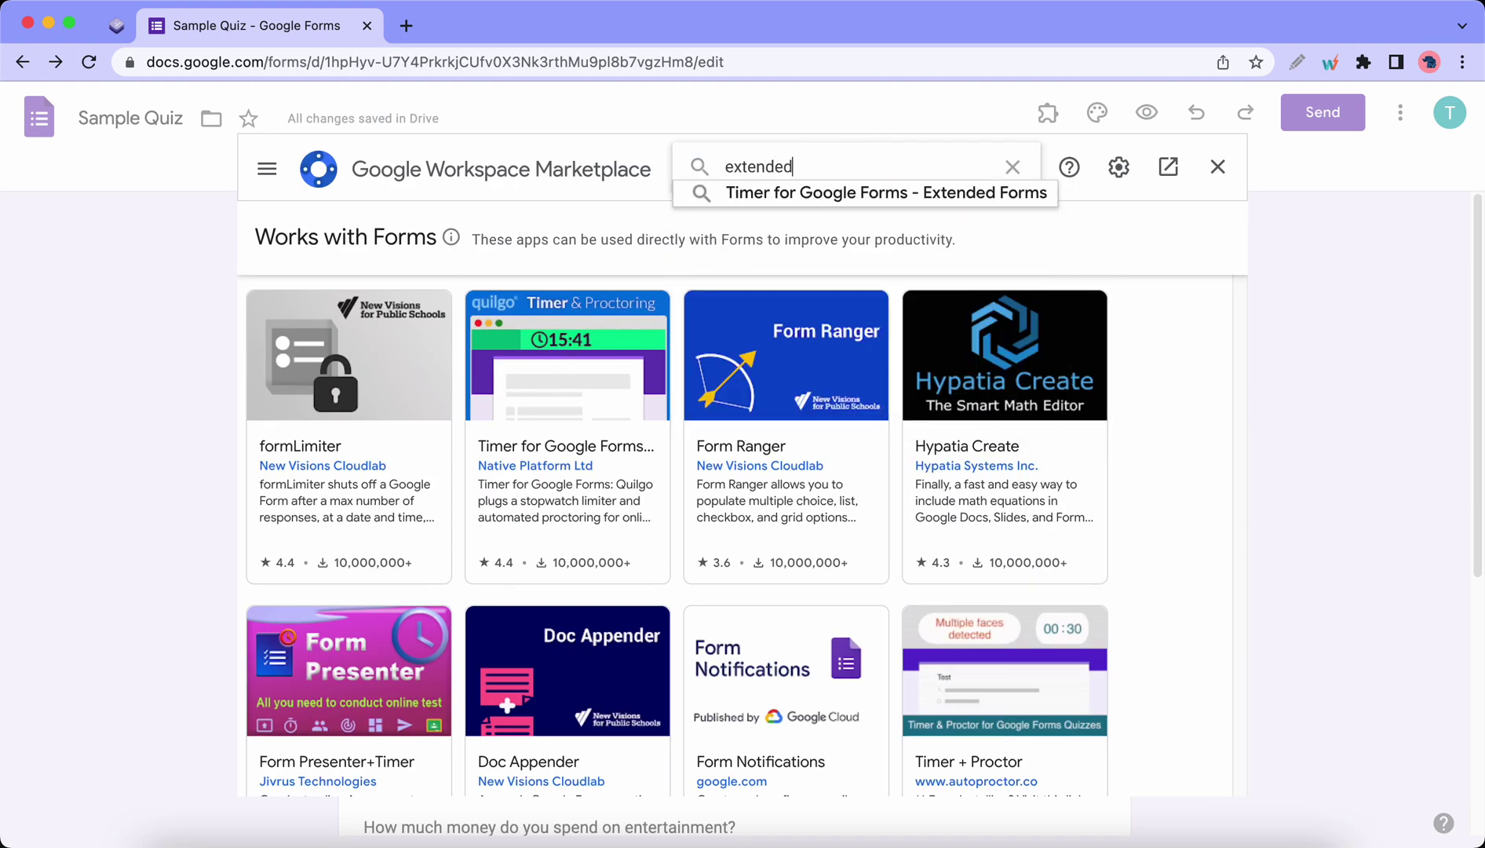
left_click(876, 197)
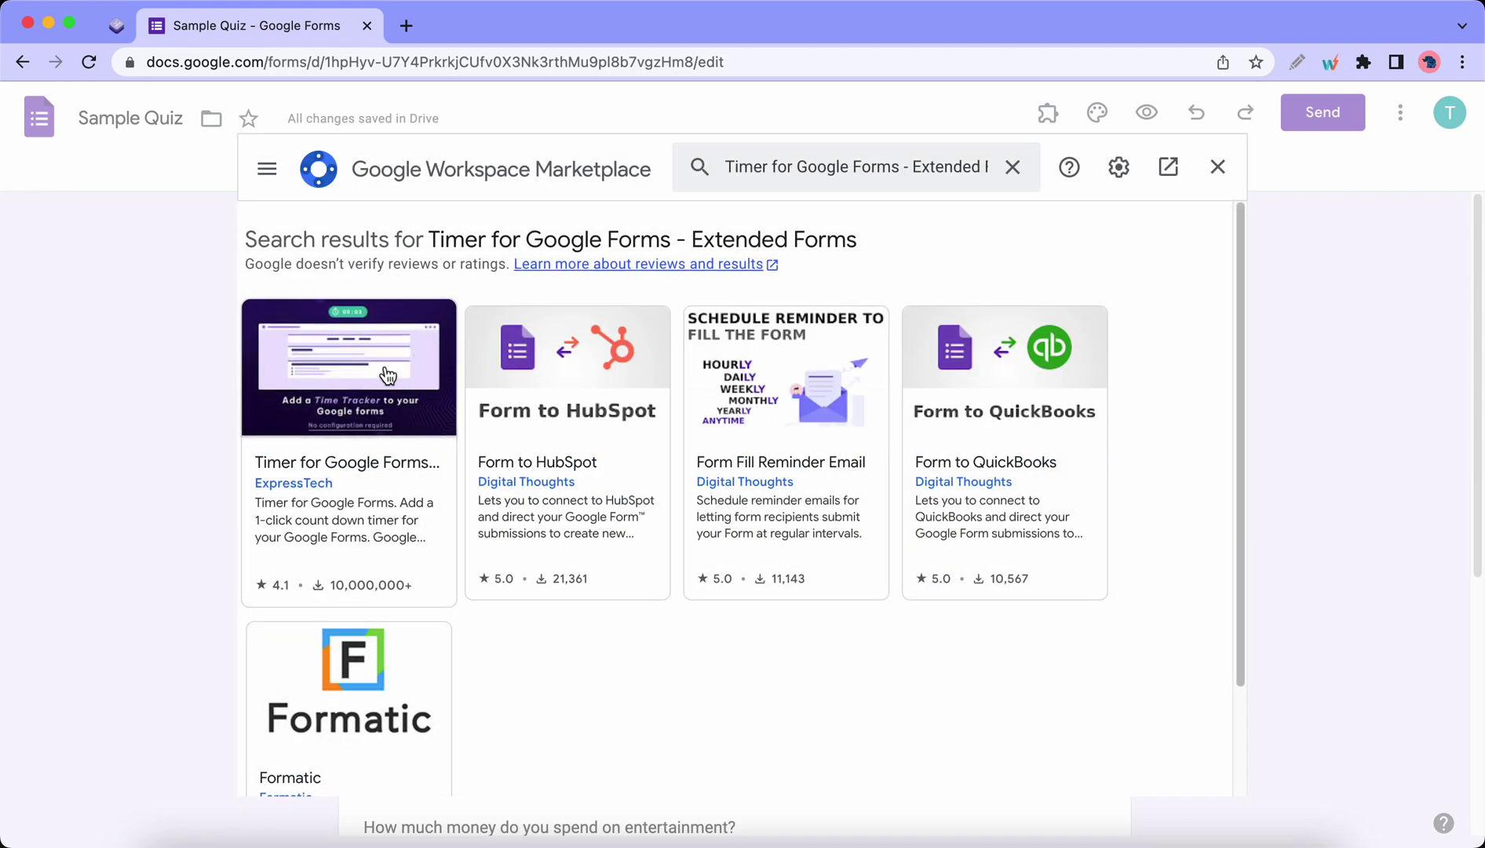
left_click(384, 374)
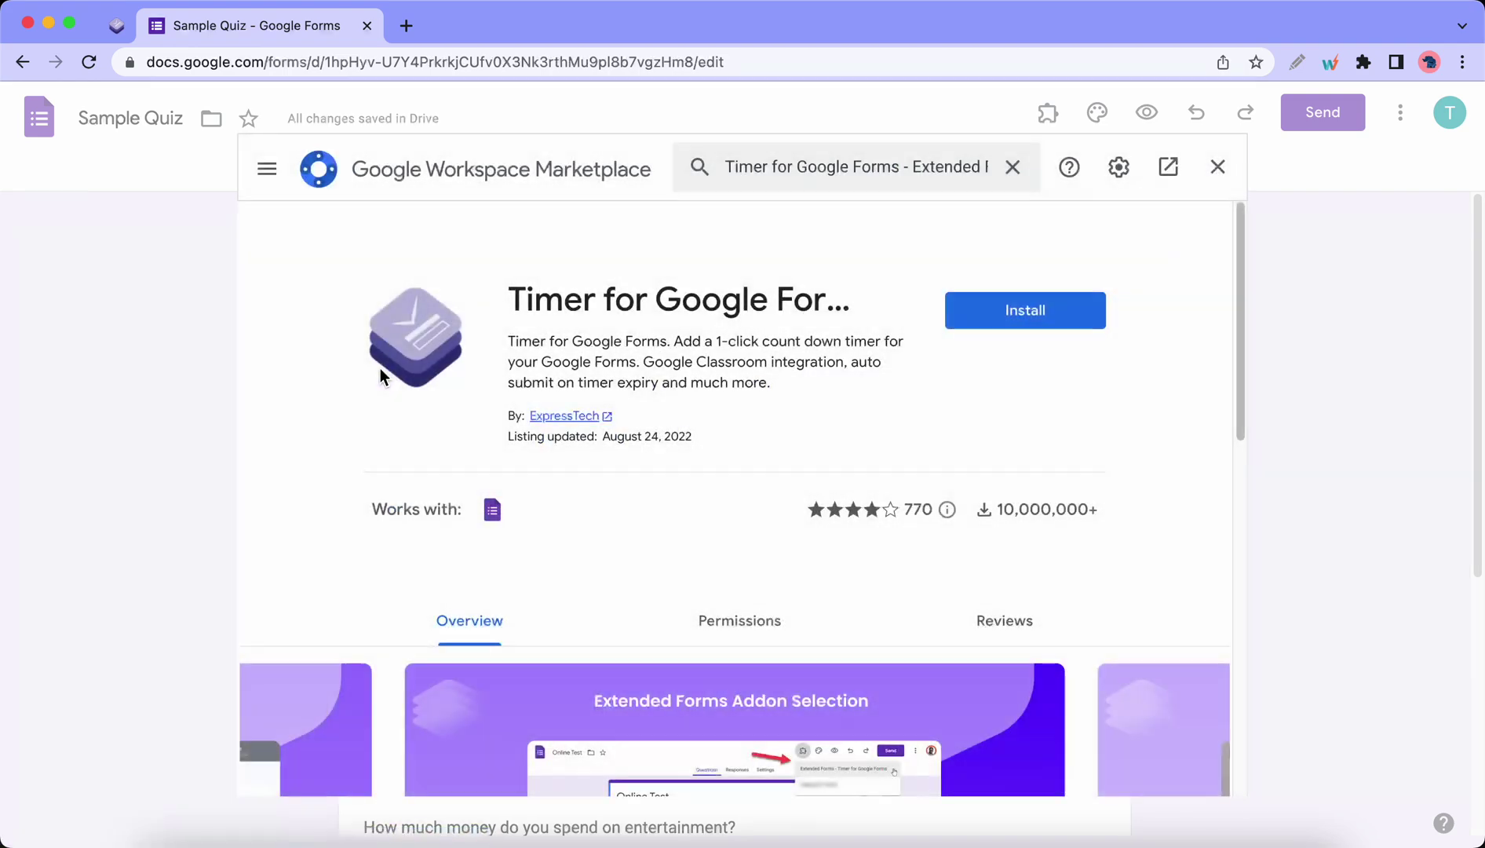
Install the timer add-on, choose the Google account and allow the requested access.
left_click(985, 328)
left_click(882, 585)
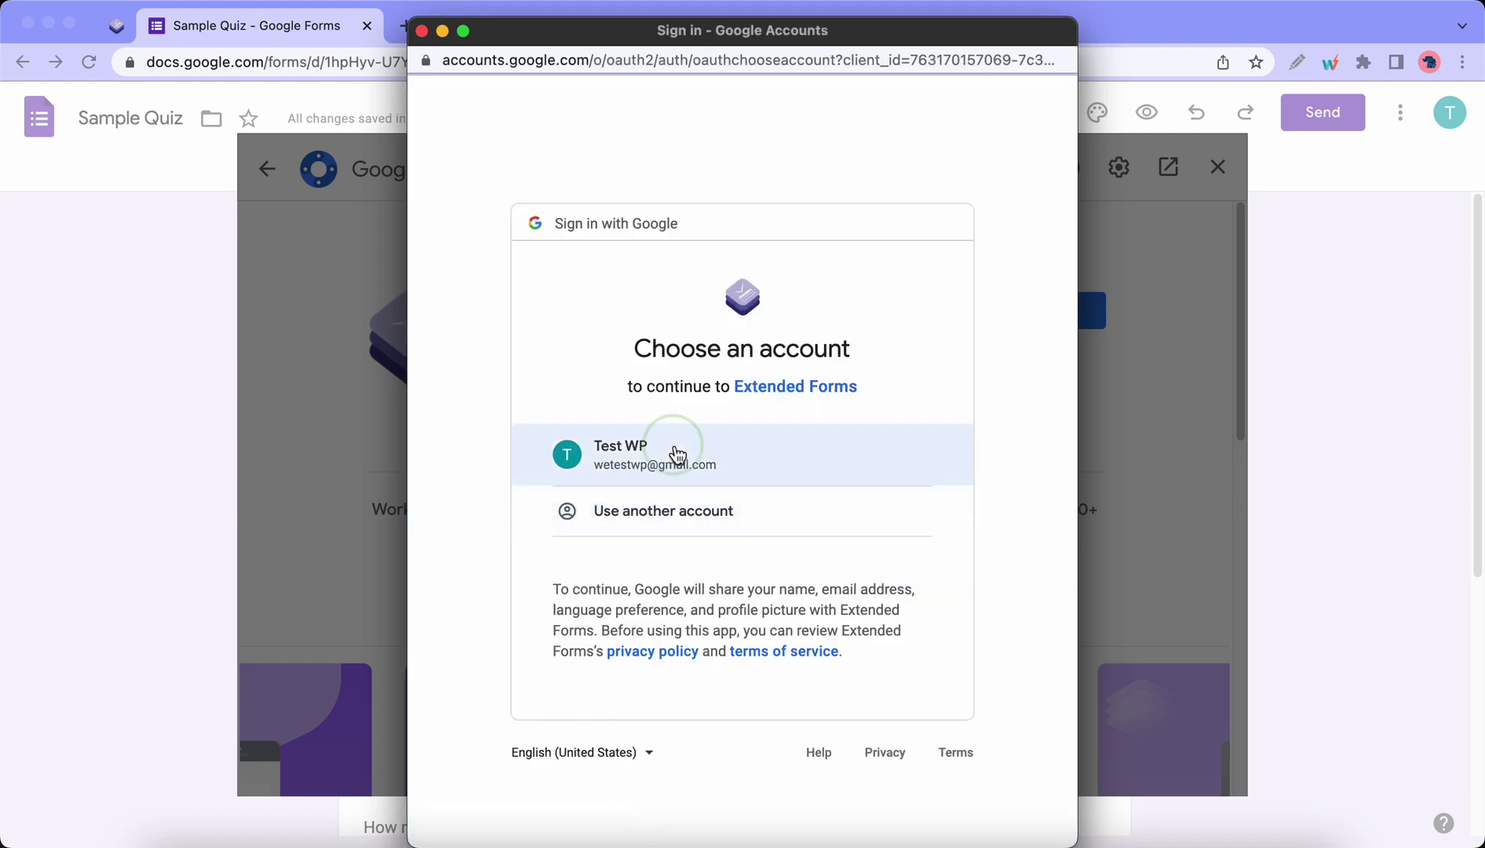
left_click(674, 447)
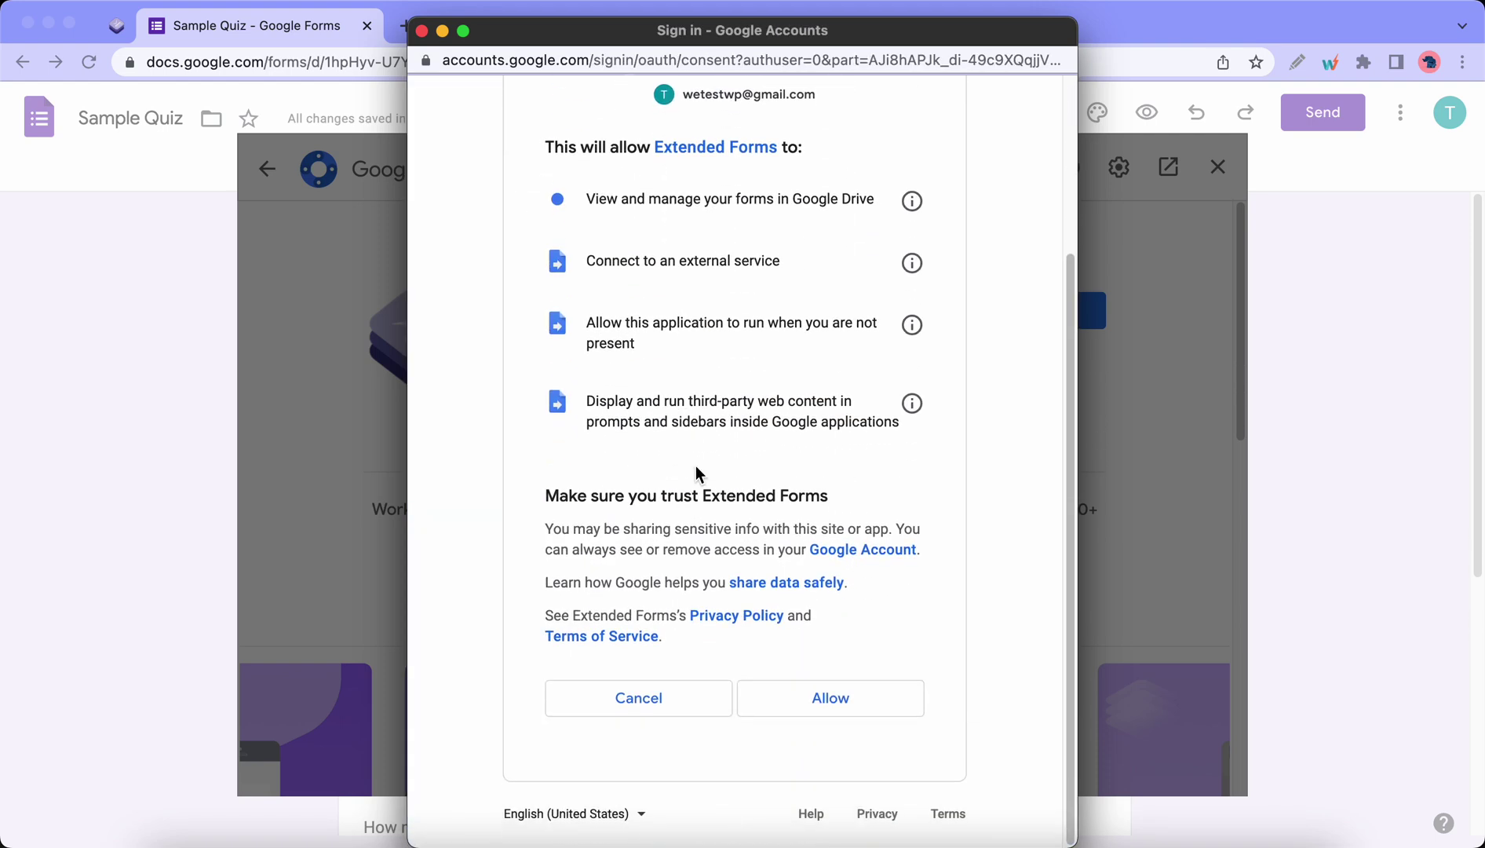
left_click(822, 696)
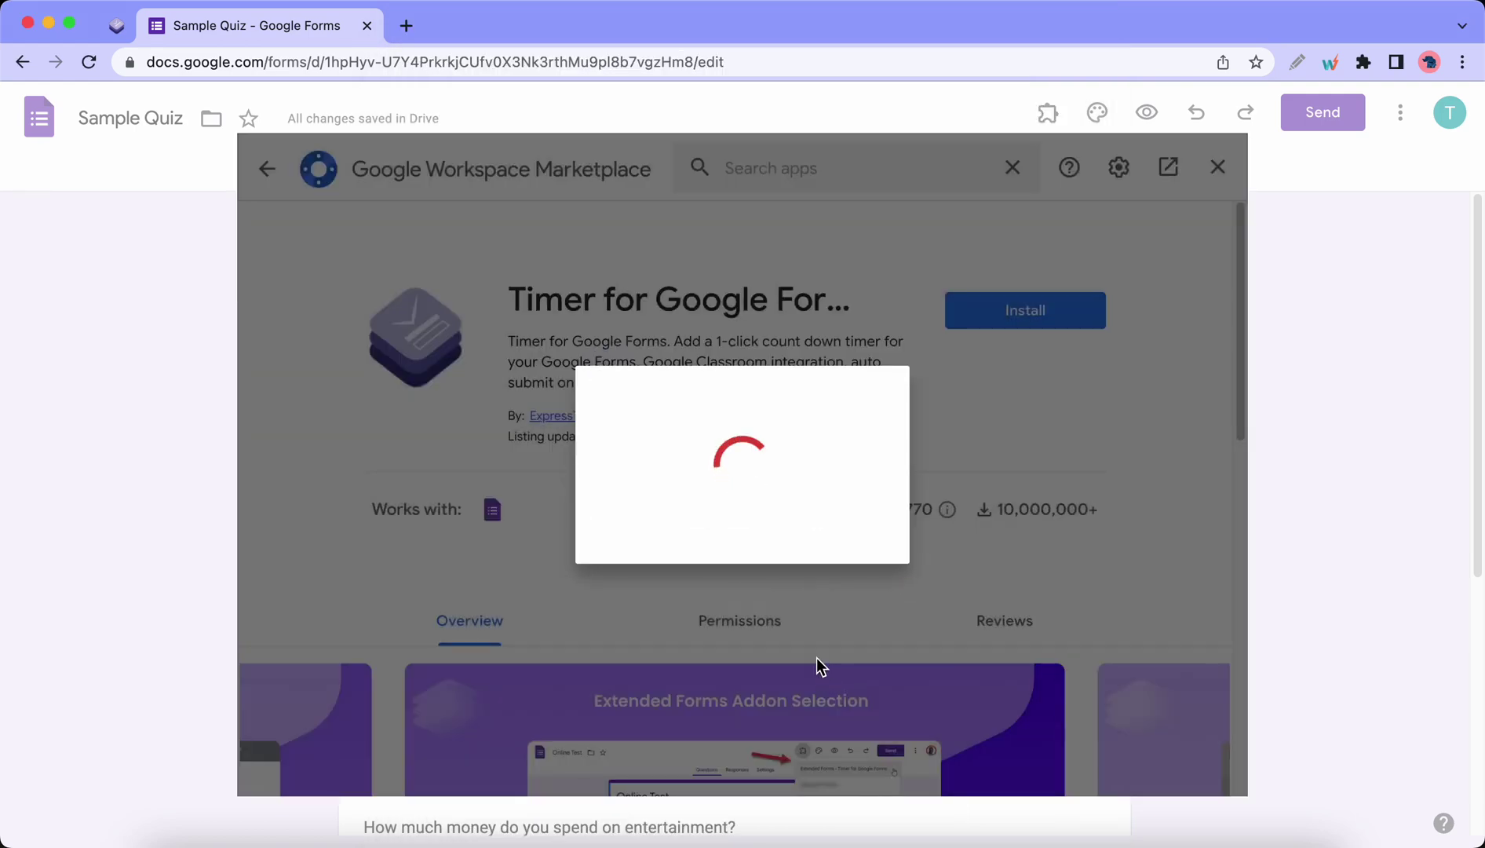
left_click(909, 697)
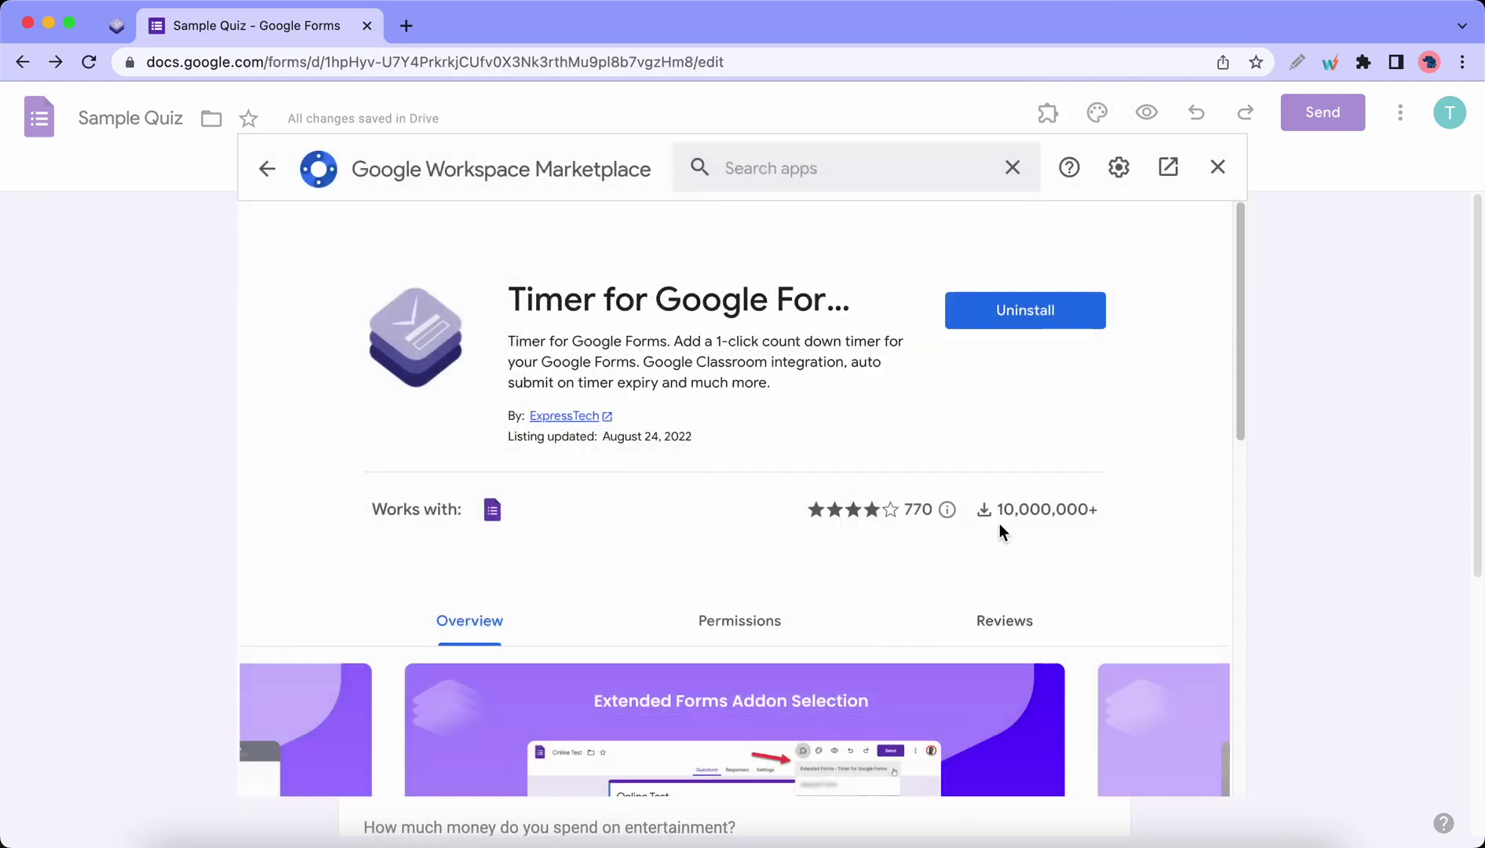
Open Timer for Google Forms - Extended Forms > Configure and switch on the connect toggle.
left_click(1217, 166)
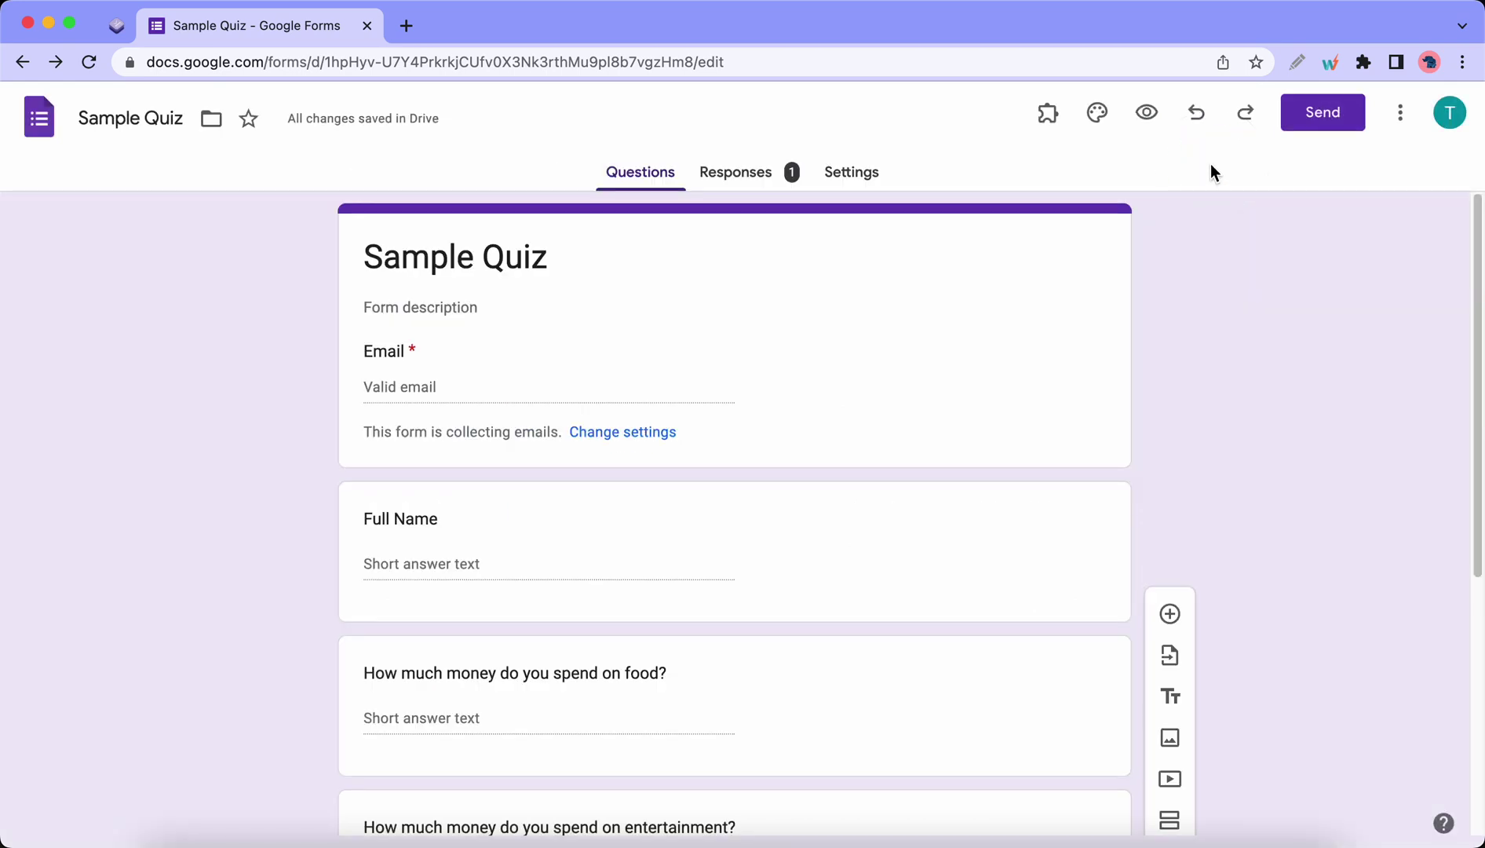
left_click(1052, 115)
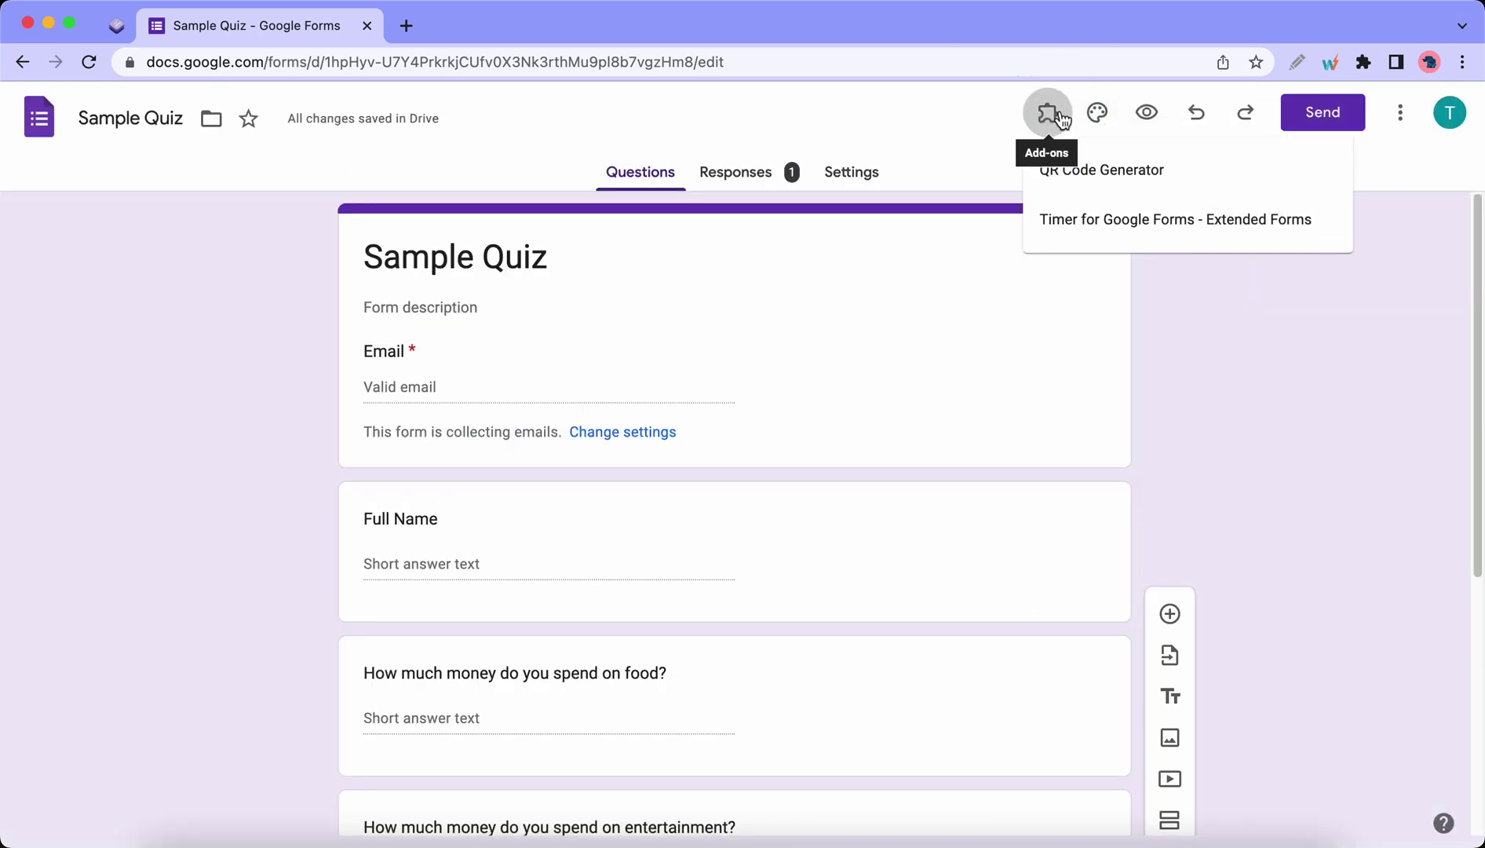
left_click(1140, 221)
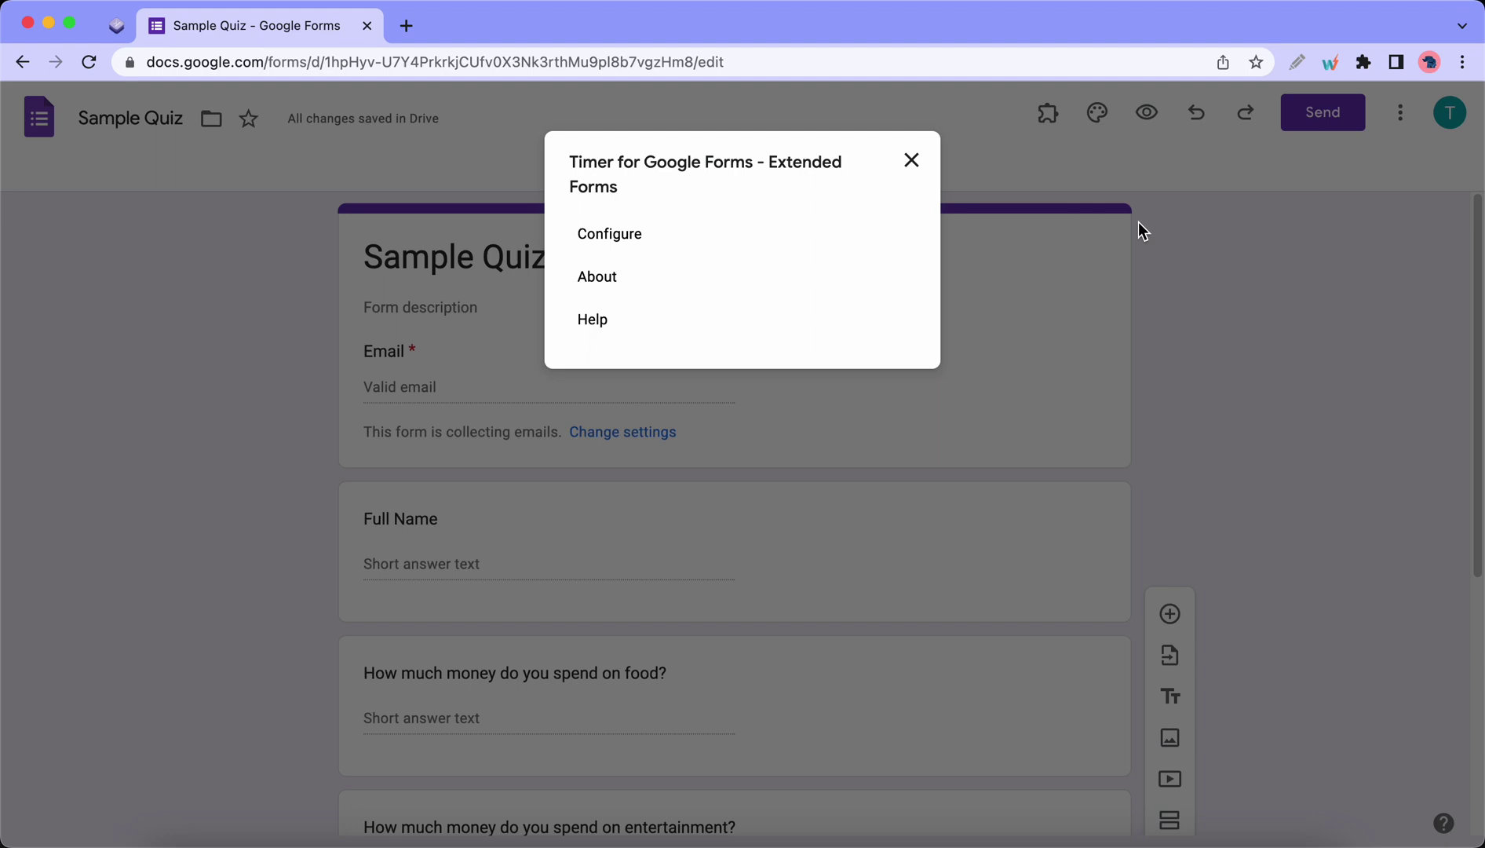
left_click(613, 237)
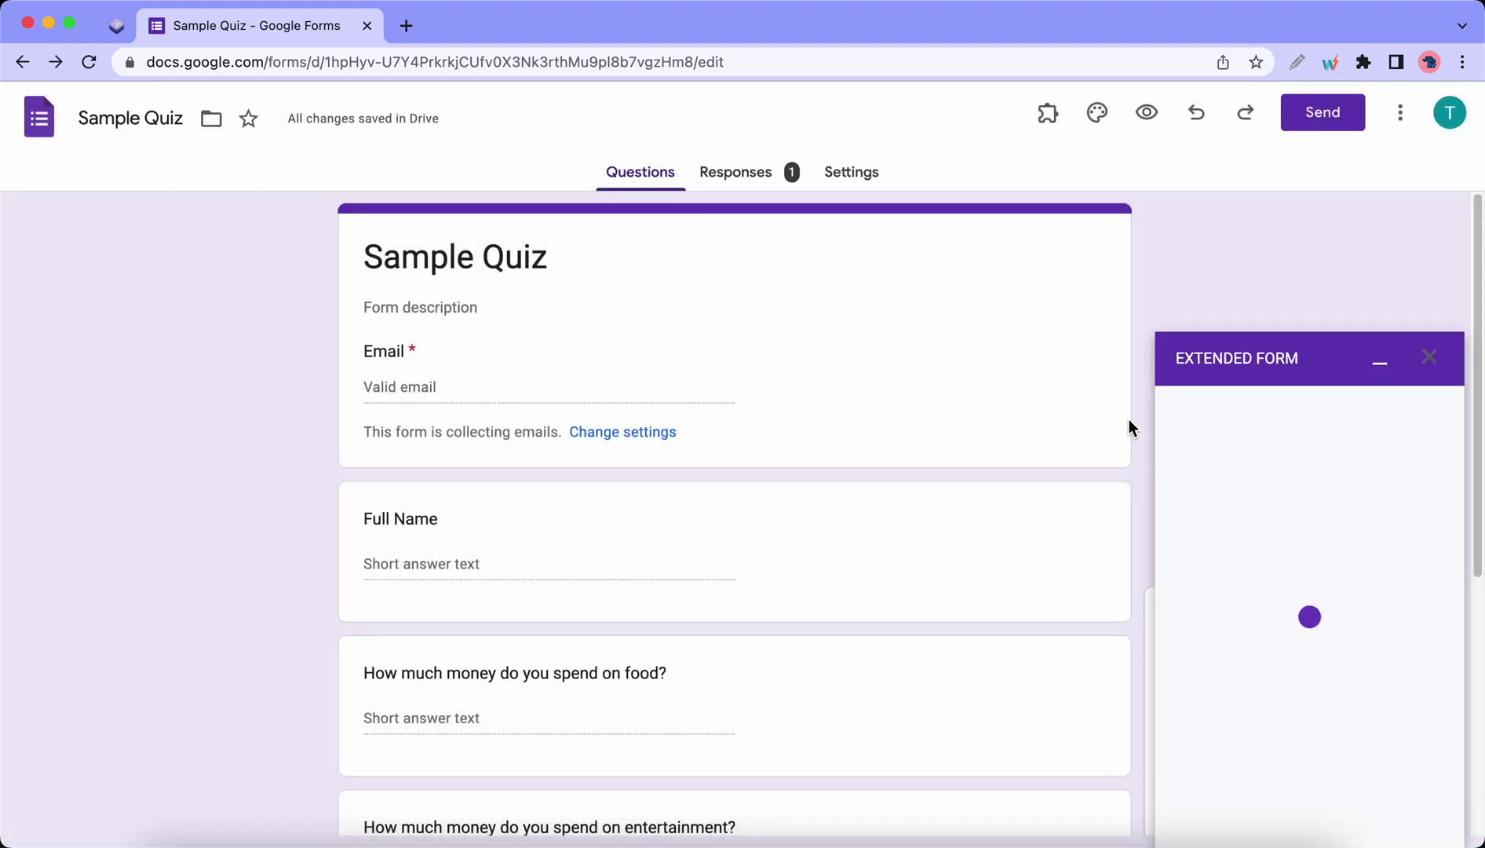
left_click(1304, 718)
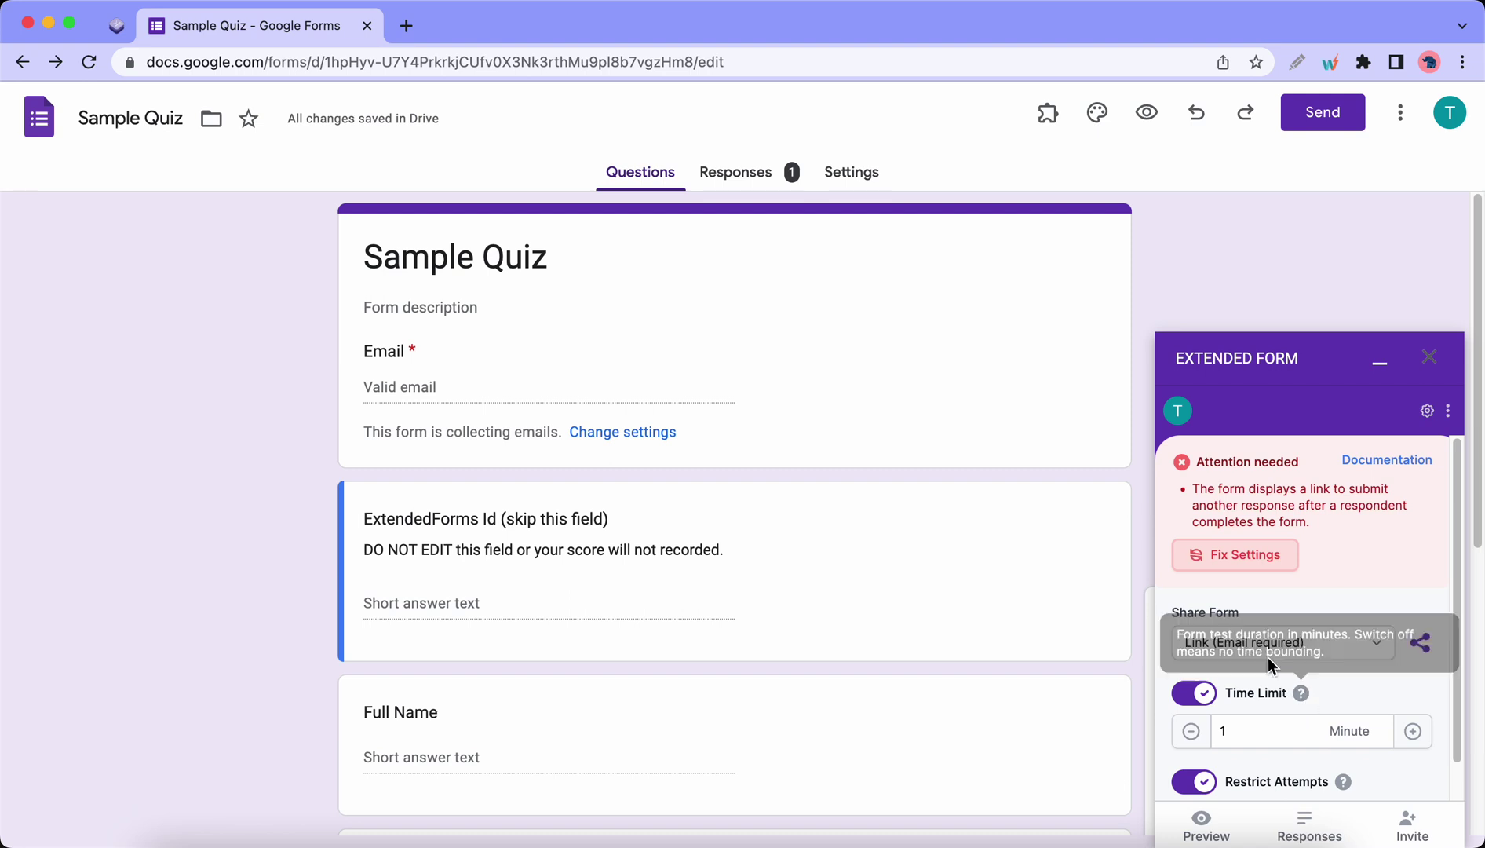
scroll(1347, 588, "down", 2)
scroll(1345, 587, "up", 2)
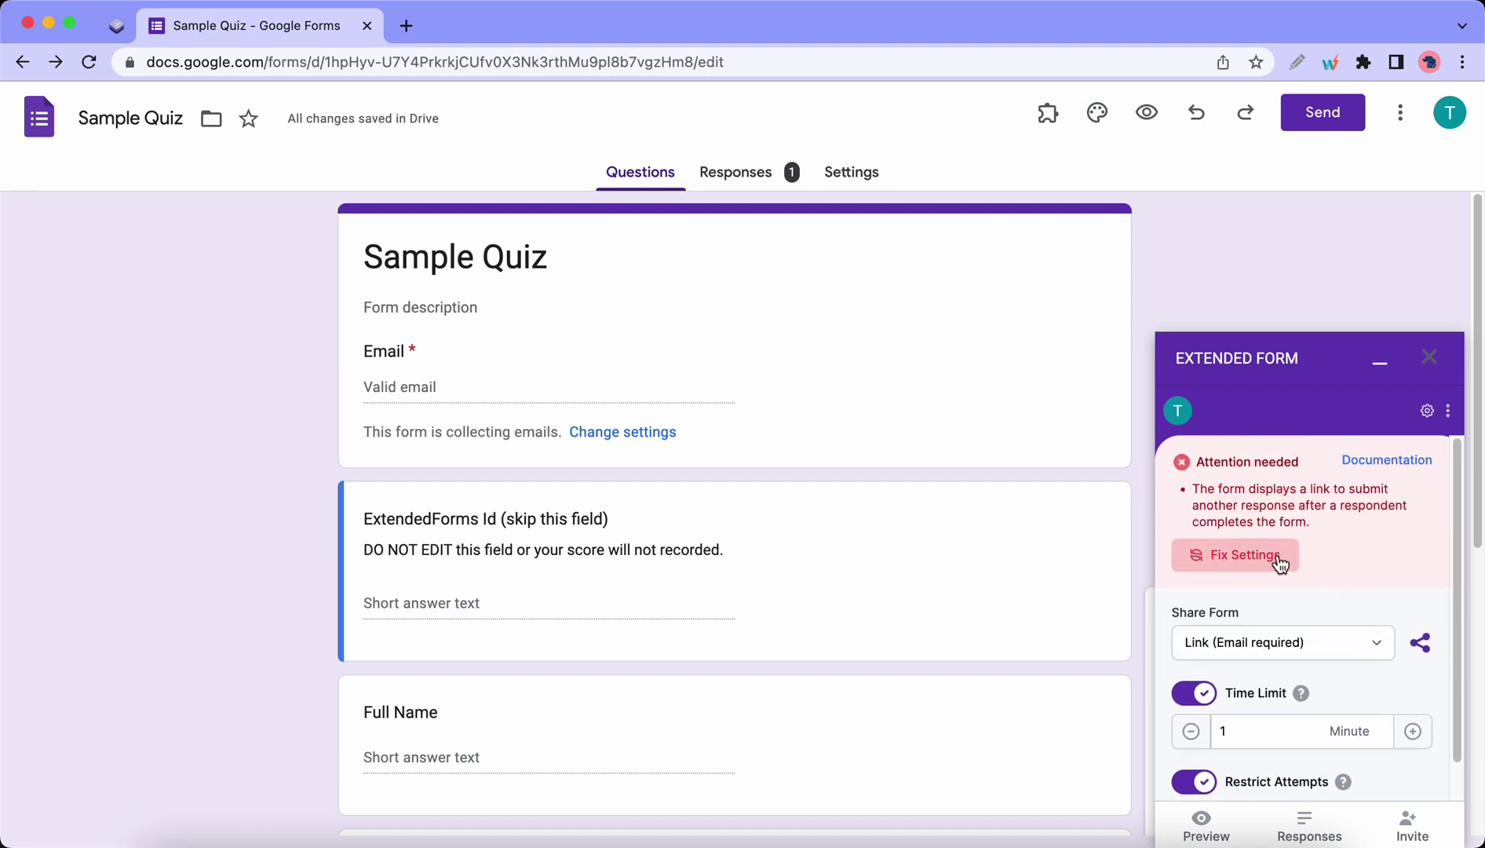
Apply Fix Settings, keep link sharing with email required, and save a 2-minute time limit.
left_click(1278, 563)
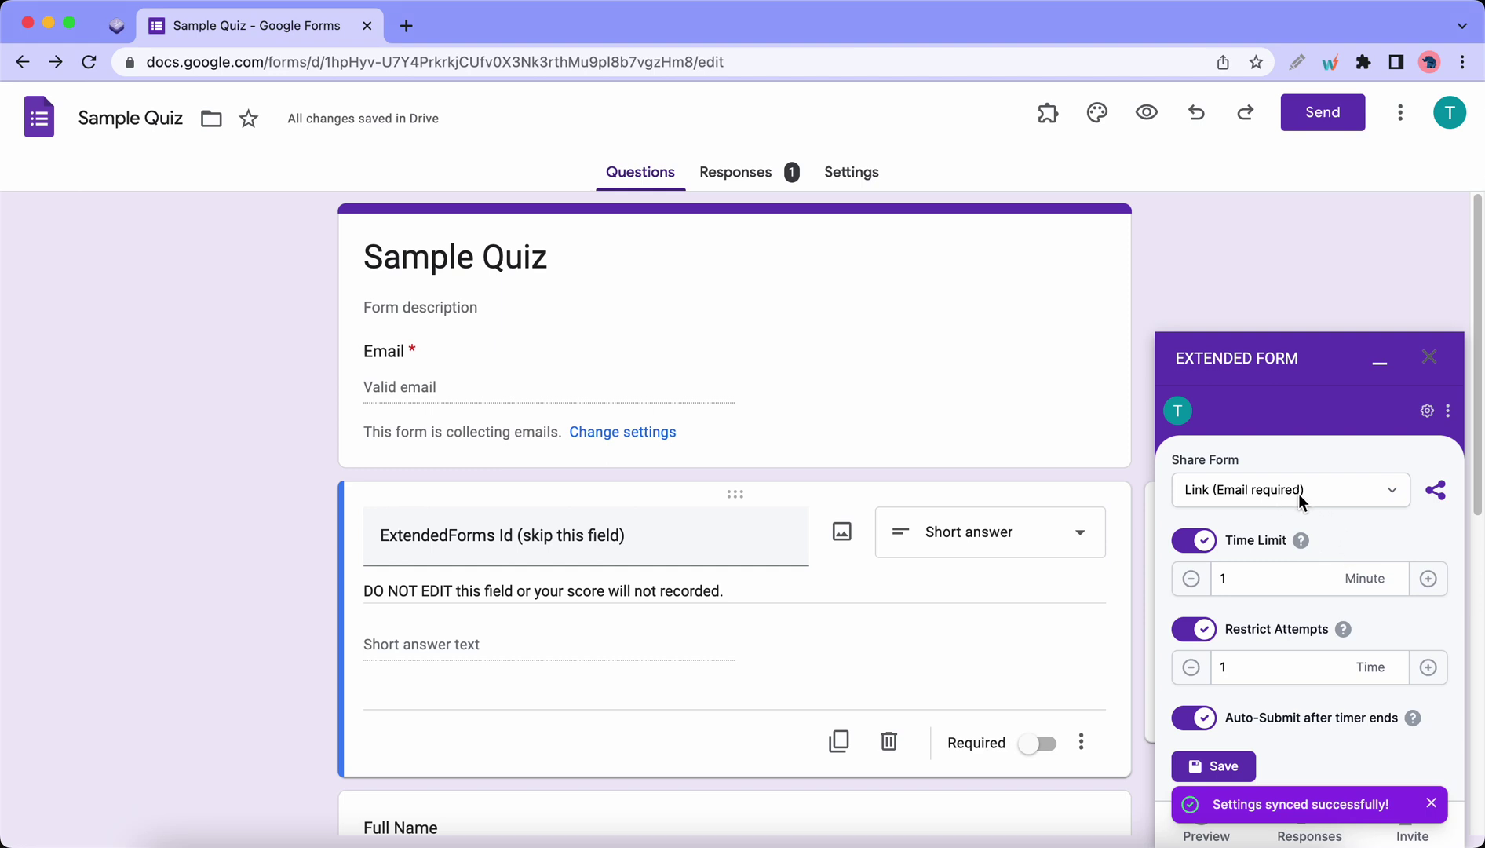
left_click(1367, 499)
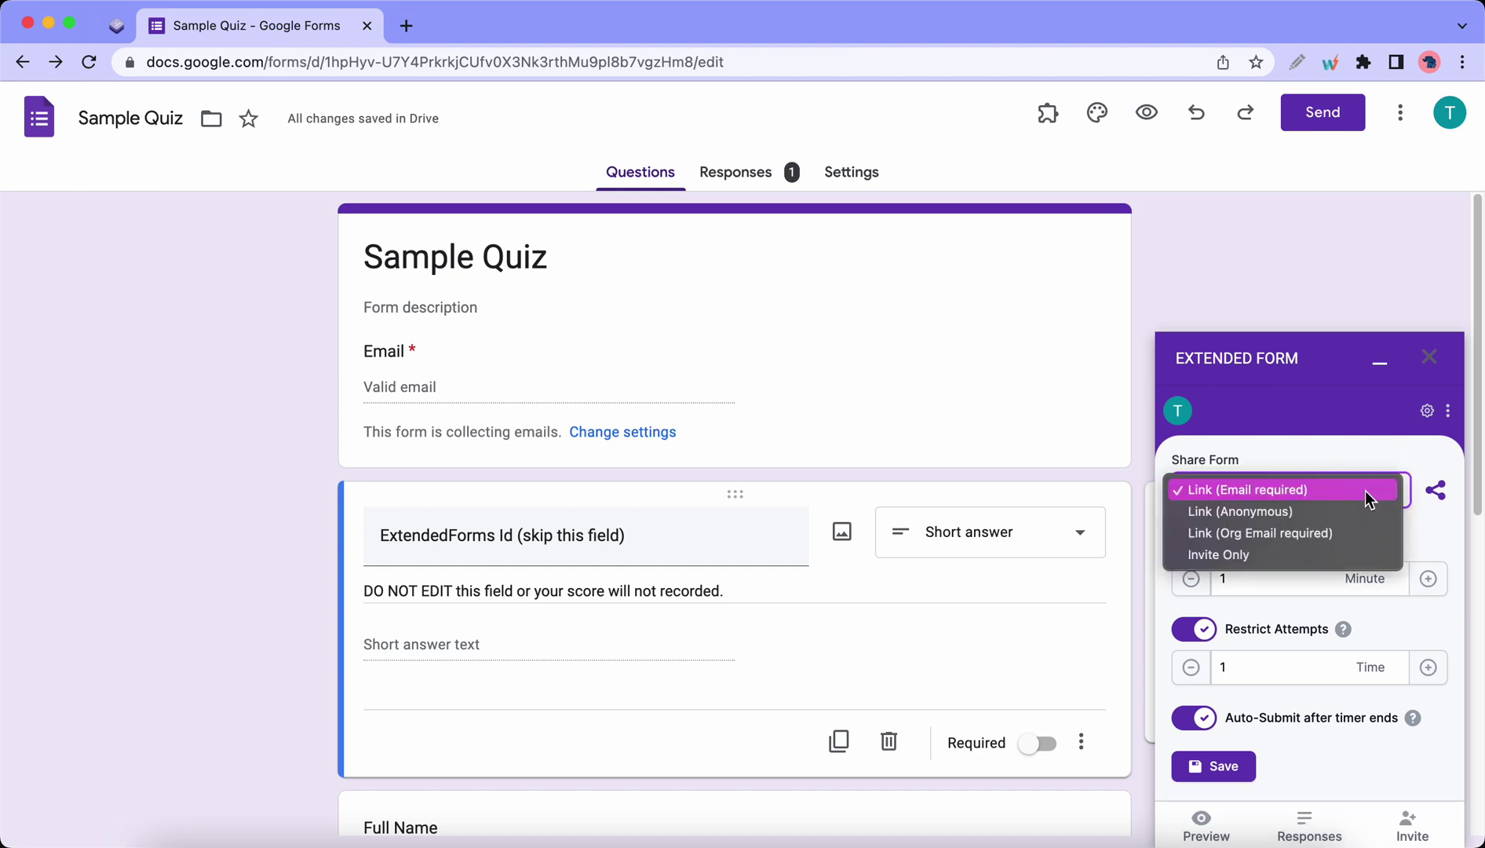
left_click(1432, 532)
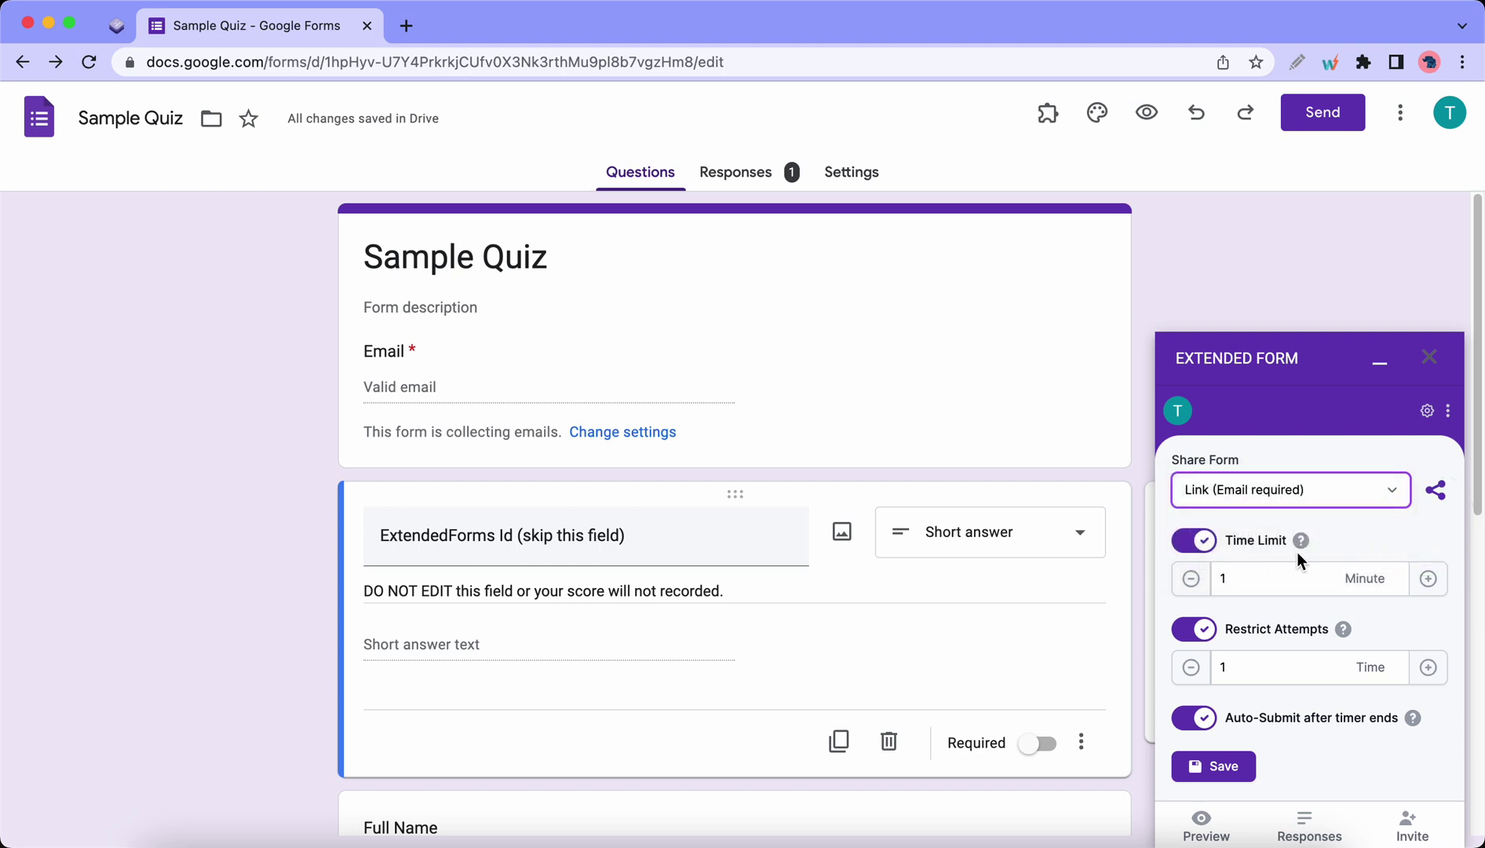
left_click(1429, 579)
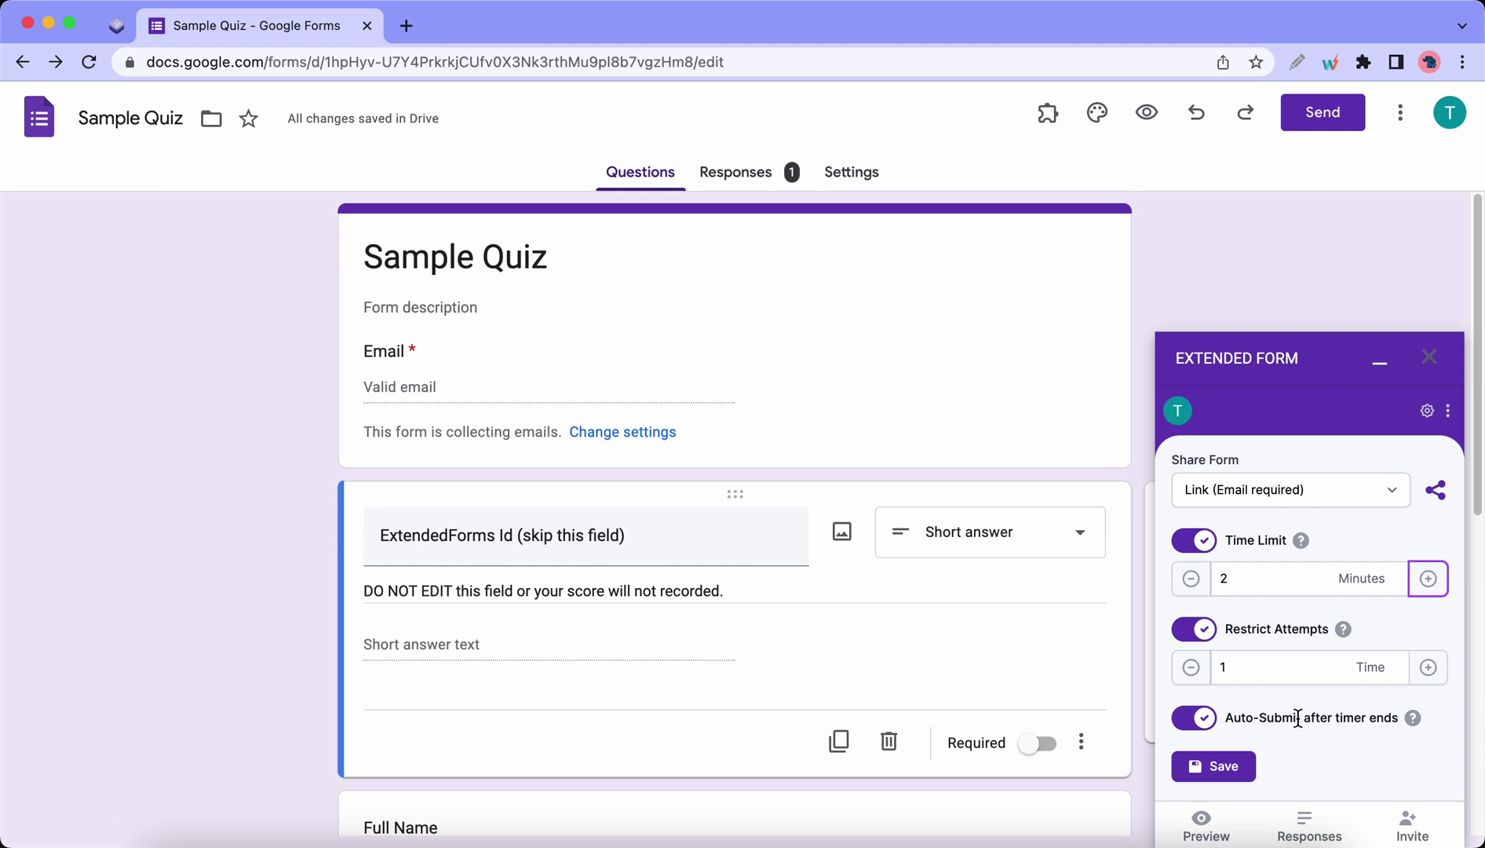
left_click(1242, 776)
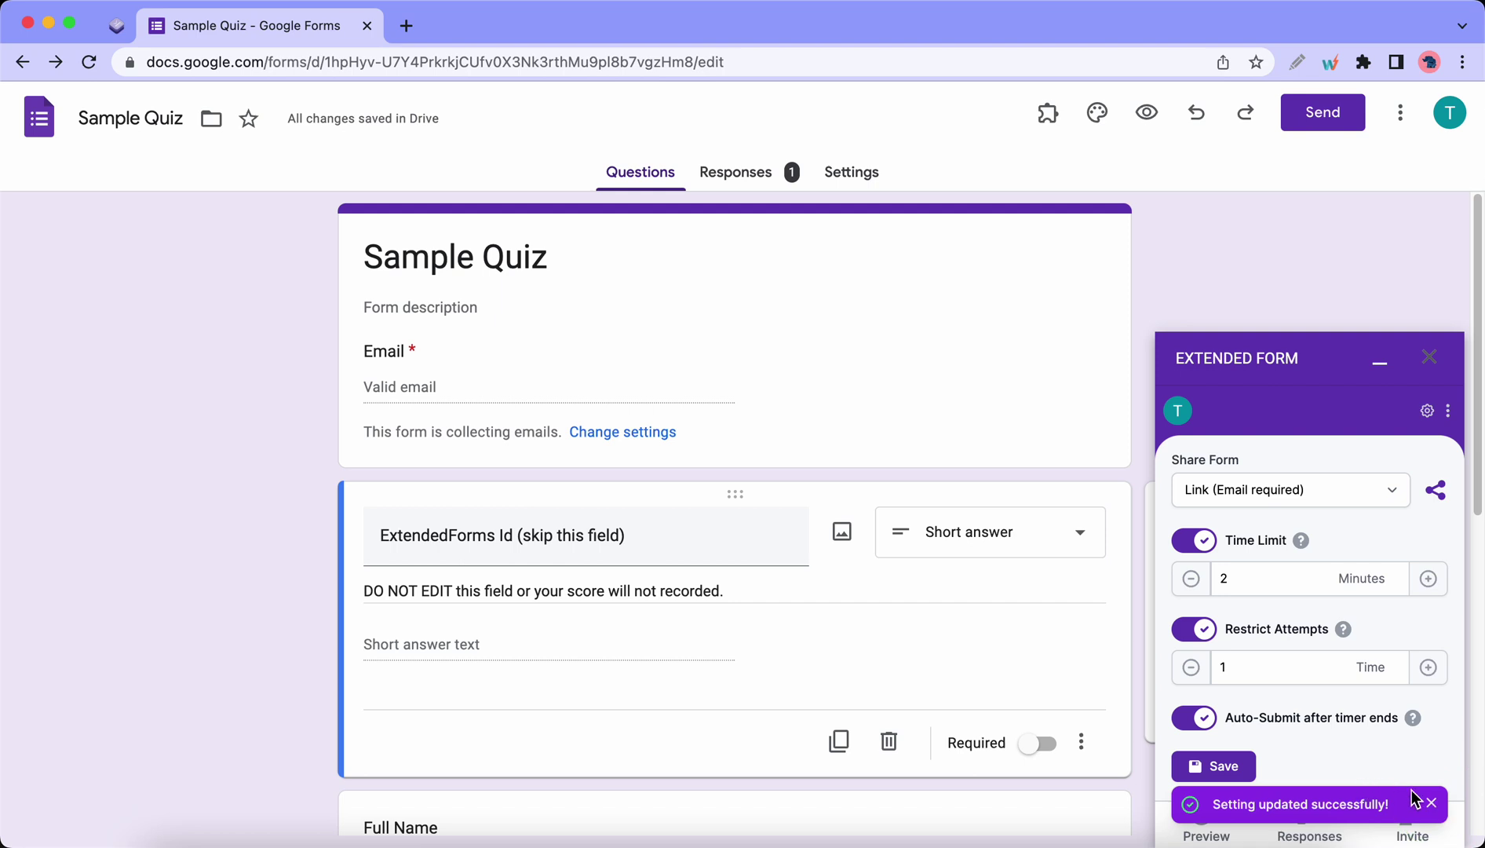
left_click(1432, 802)
Preview the timed quiz, start it, and enter the respondent's full name.
left_click(1207, 826)
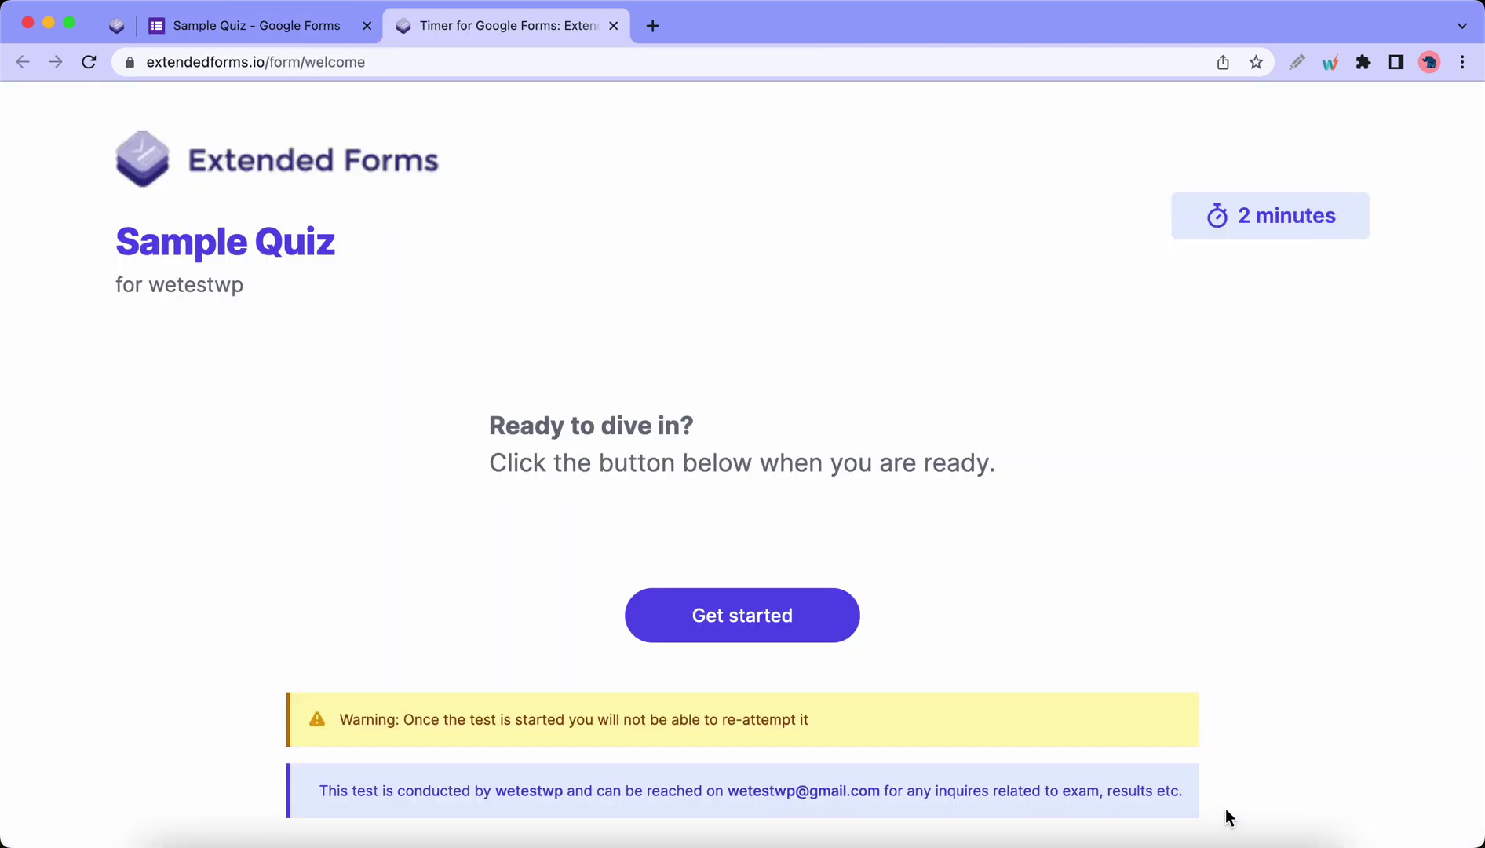
left_click(765, 620)
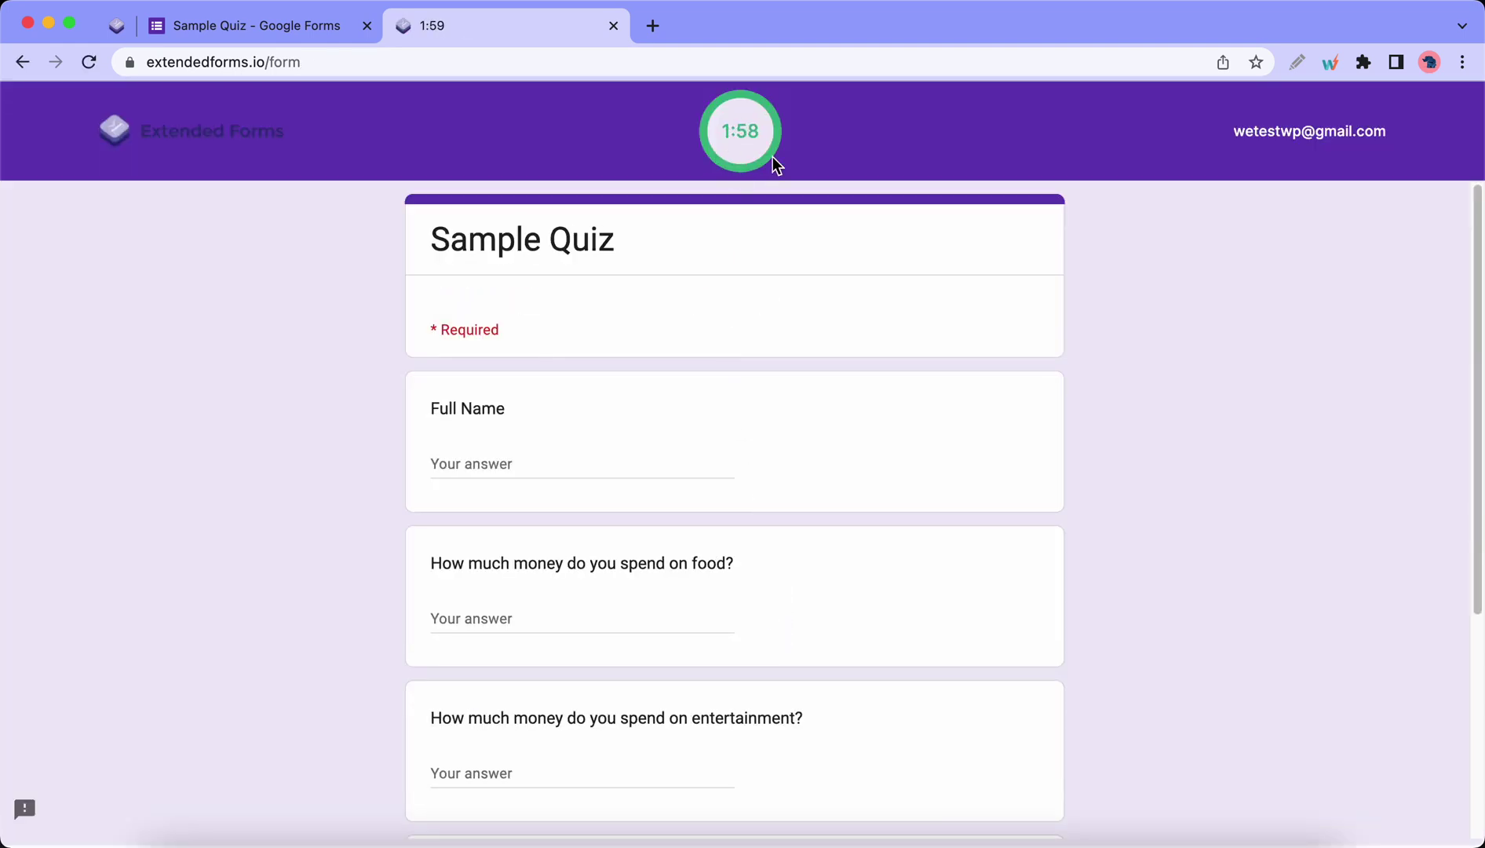
left_click(563, 472)
type("Thoma")
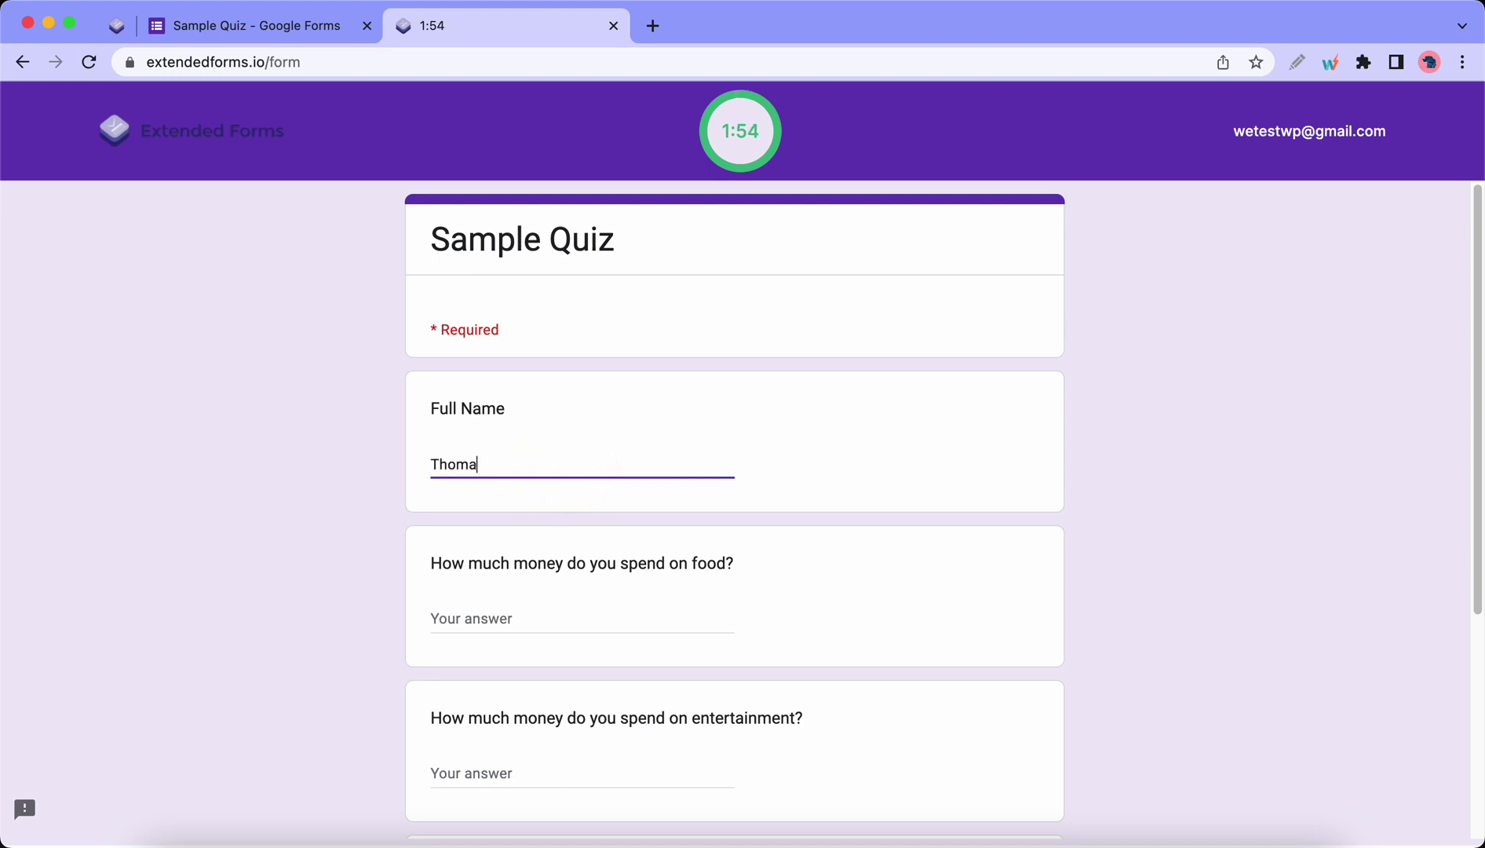
type("s")
Answer food 12, entertainment 23 and transportation 45, then submit the quiz.
left_click(514, 620)
type("12")
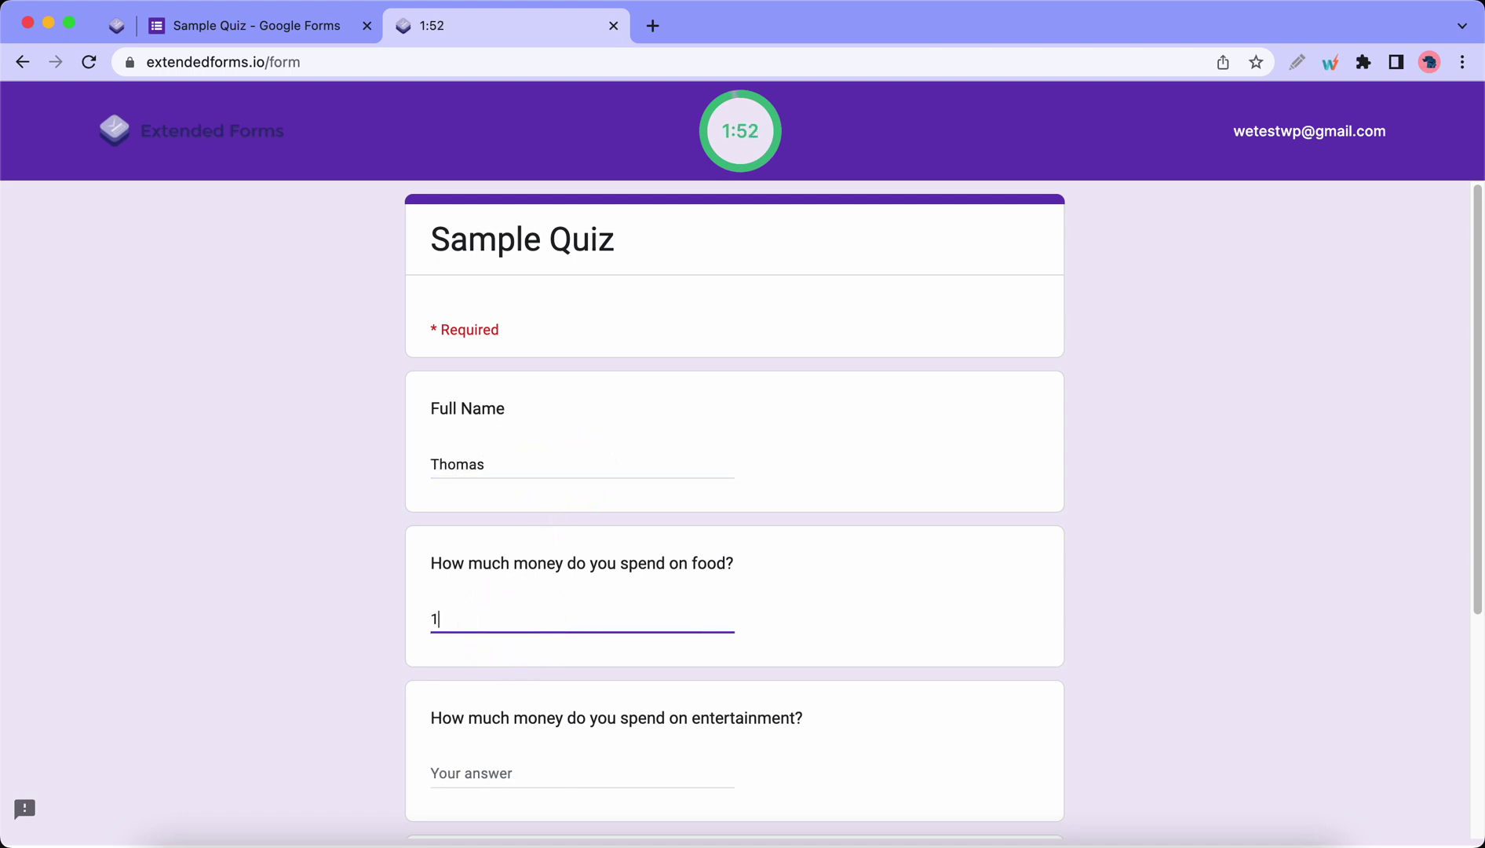
scroll(514, 628, "down", 3)
left_click(507, 520)
type("23")
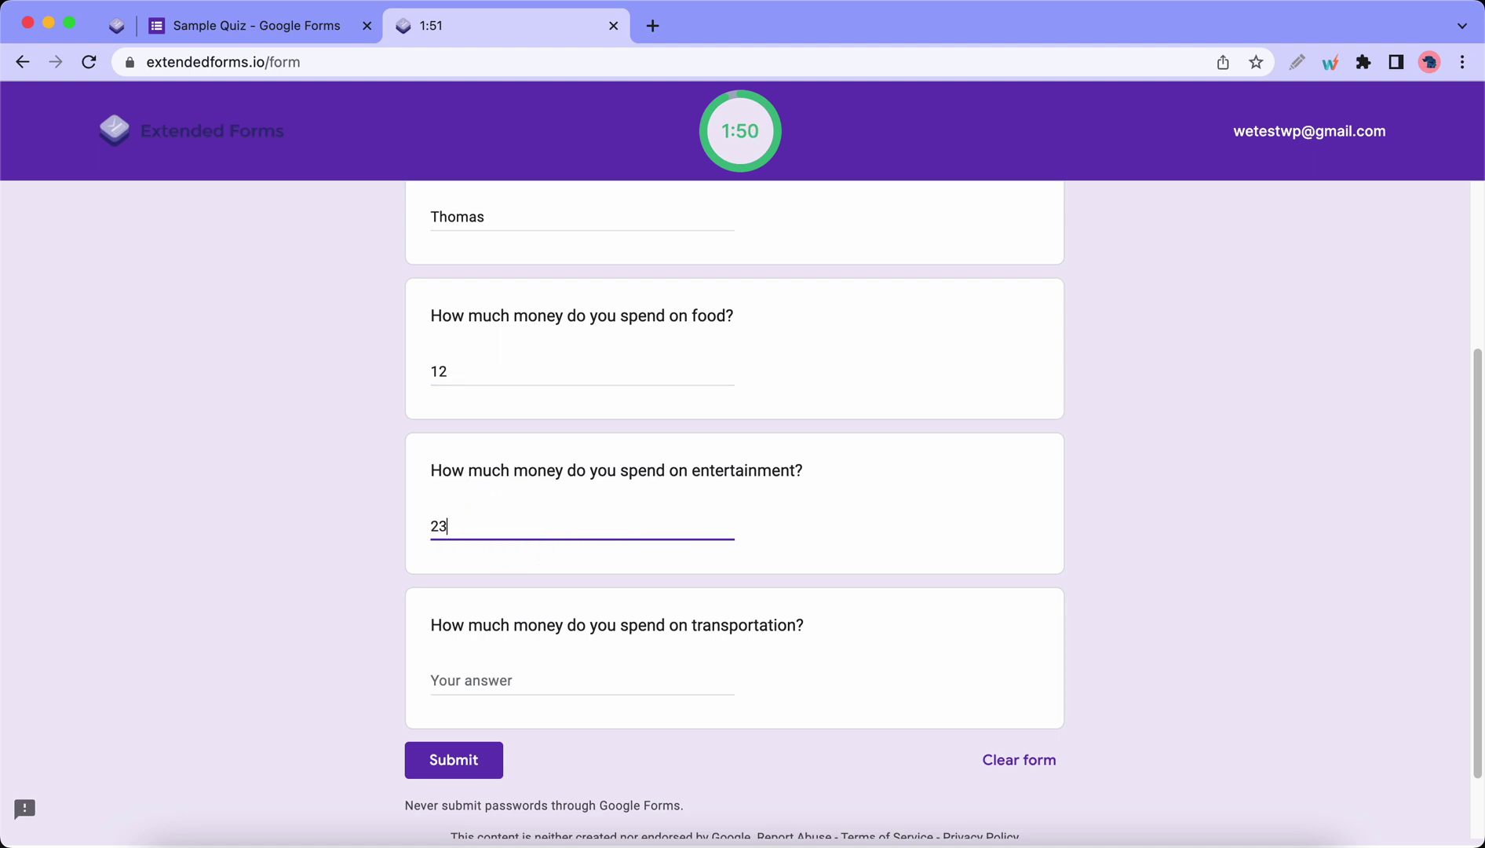
left_click(511, 676)
type("45")
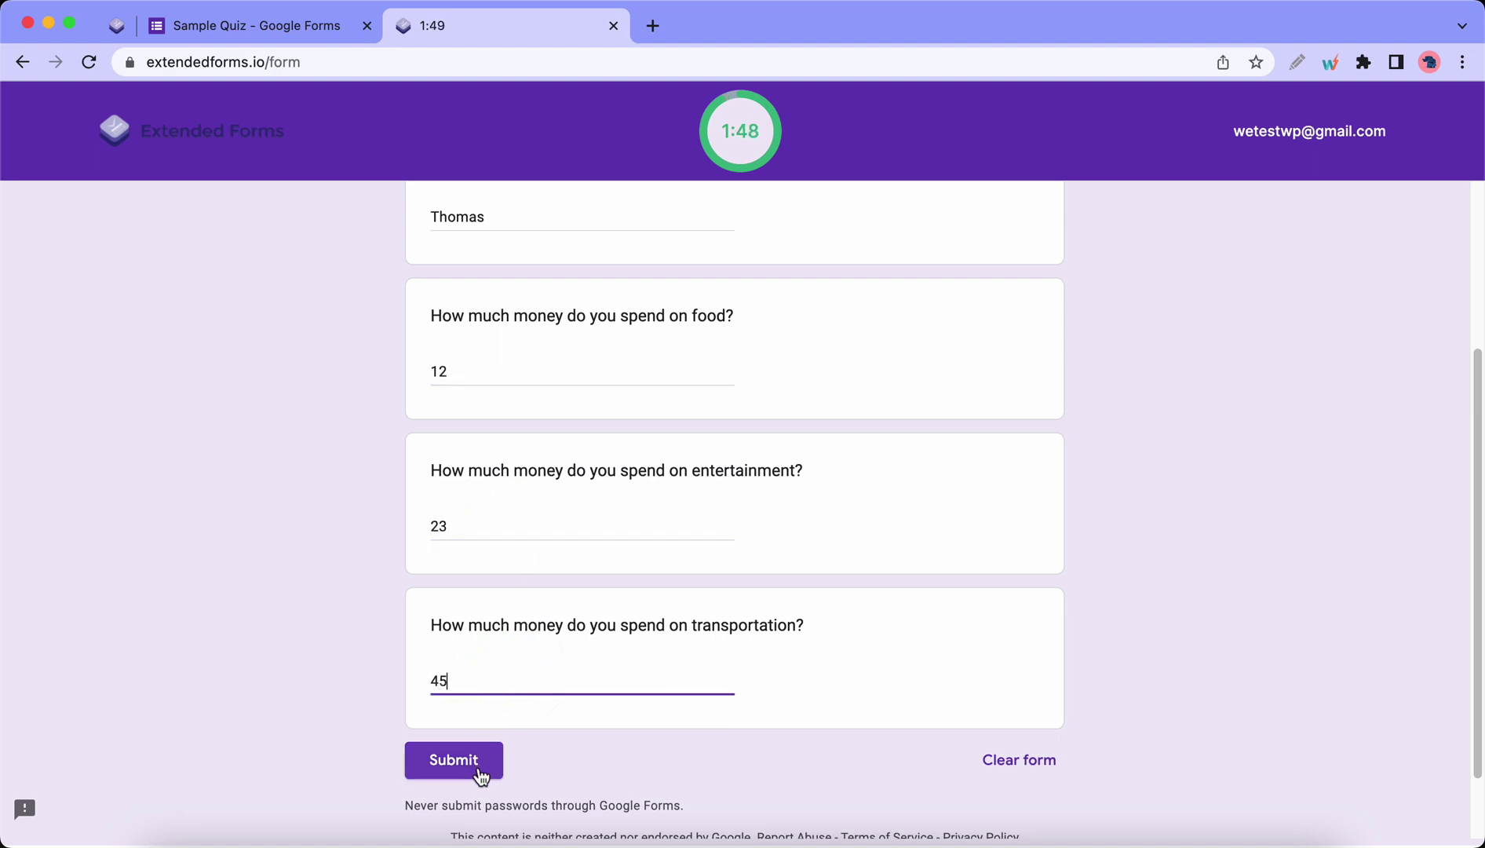
left_click(479, 773)
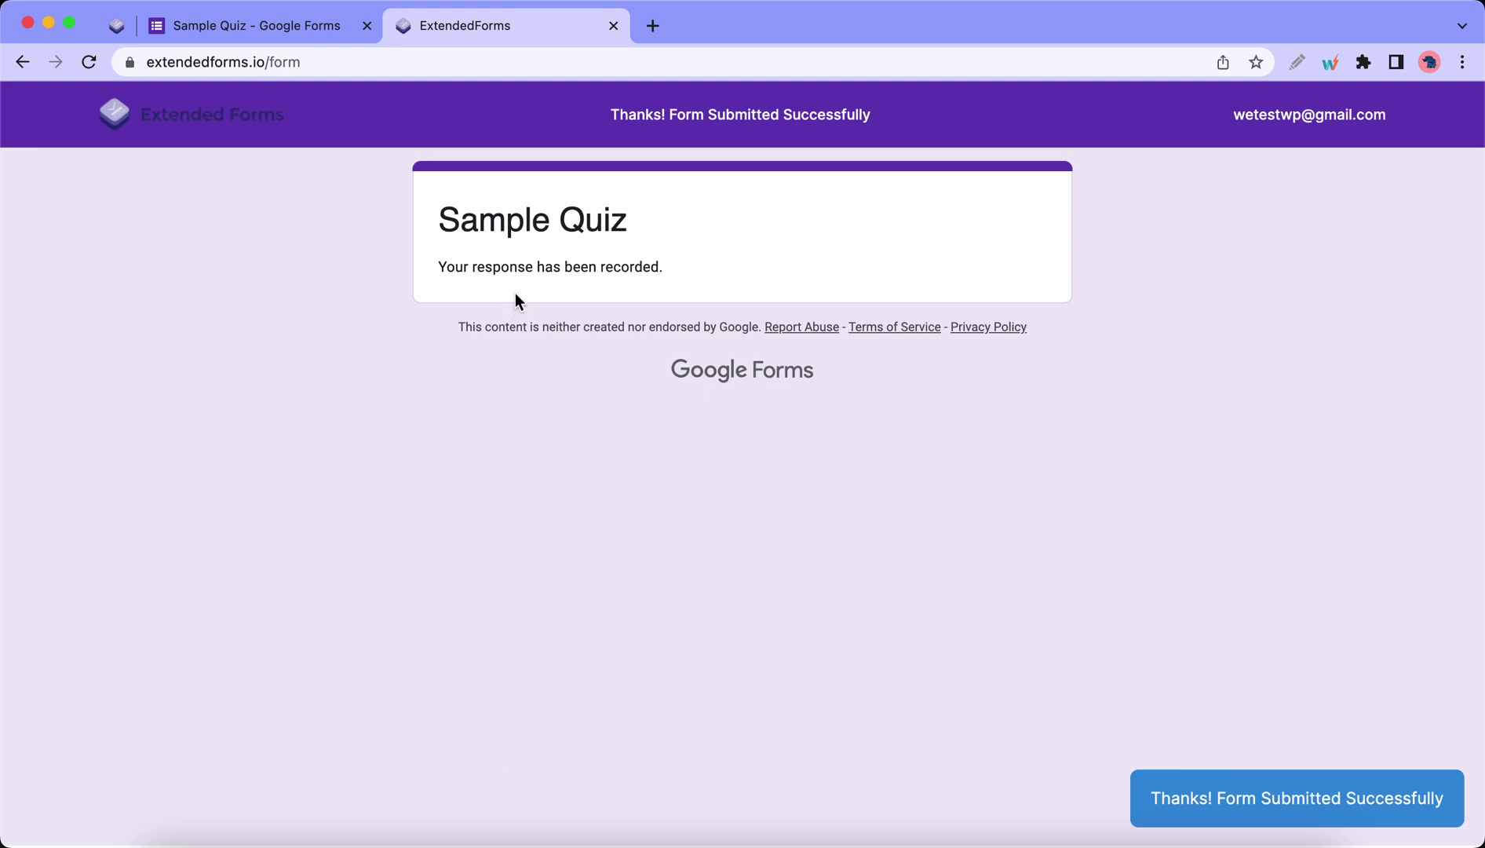
Open the quiz's Extended Forms responses, inspect the submitted response, then go to the Dashboard.
left_click(613, 26)
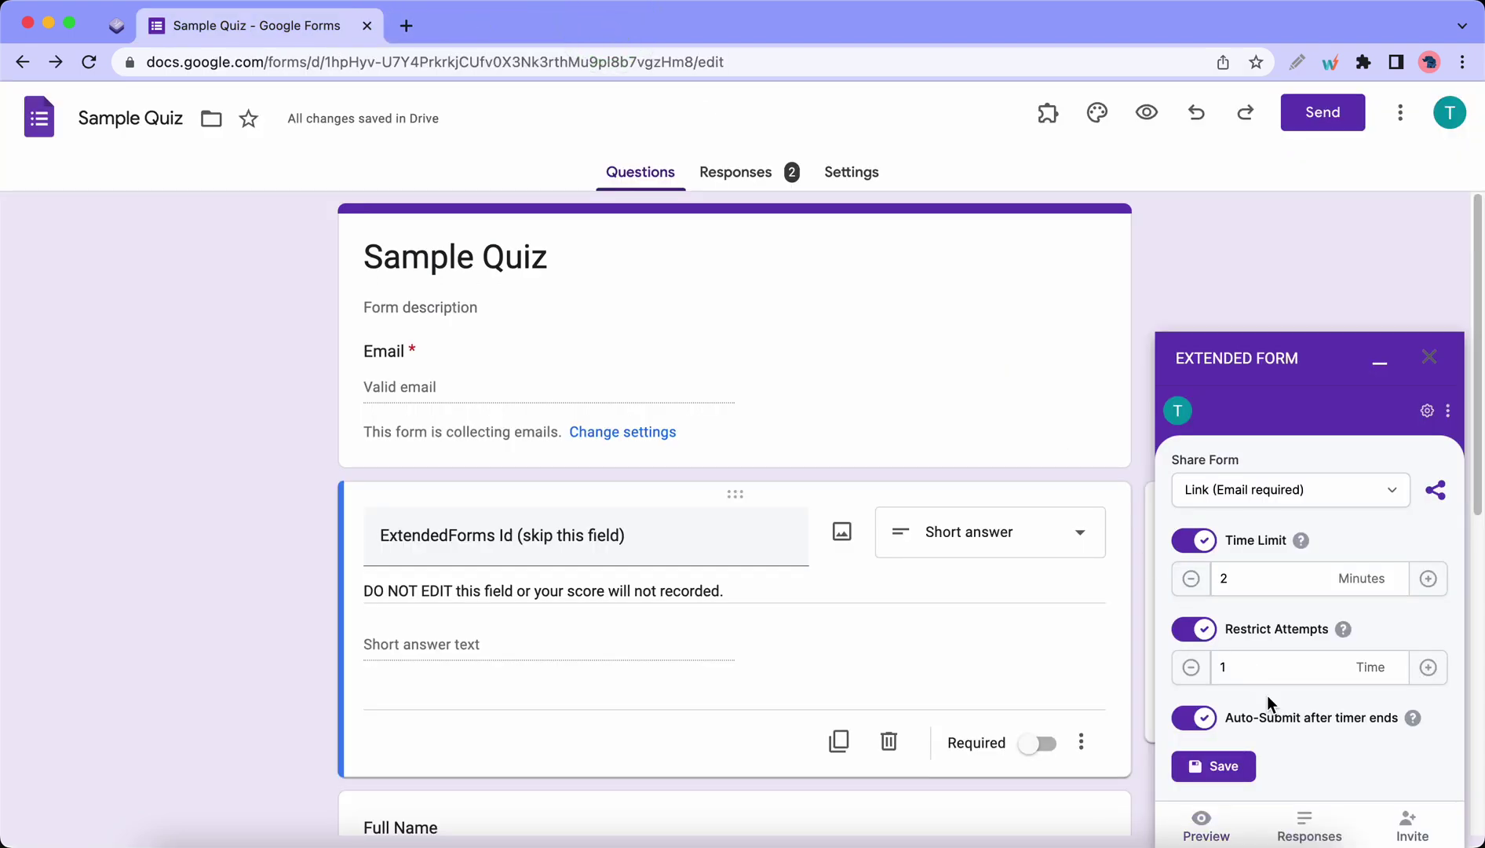
left_click(1313, 825)
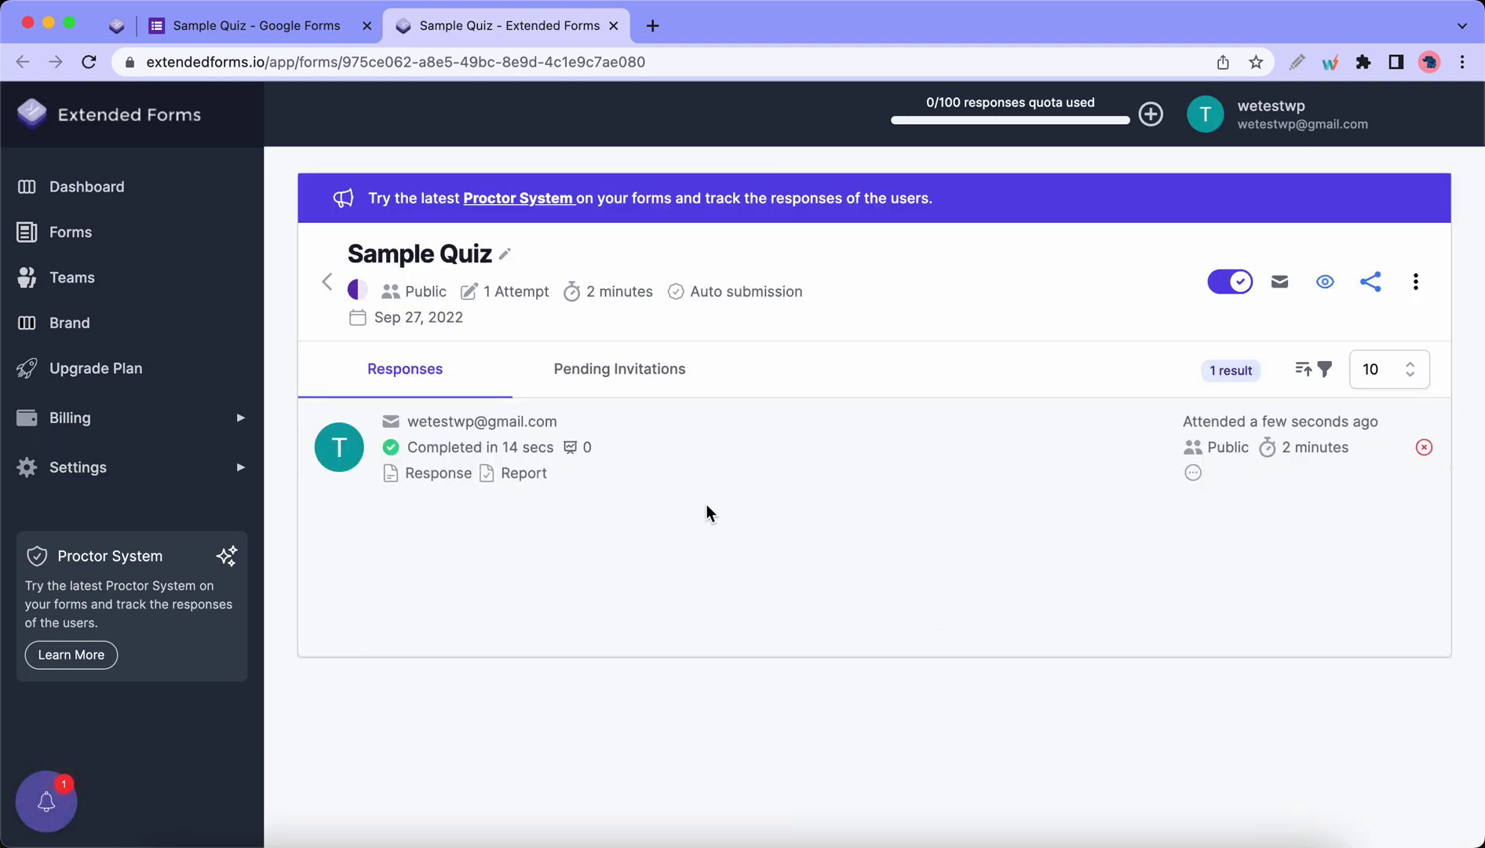
left_click(457, 474)
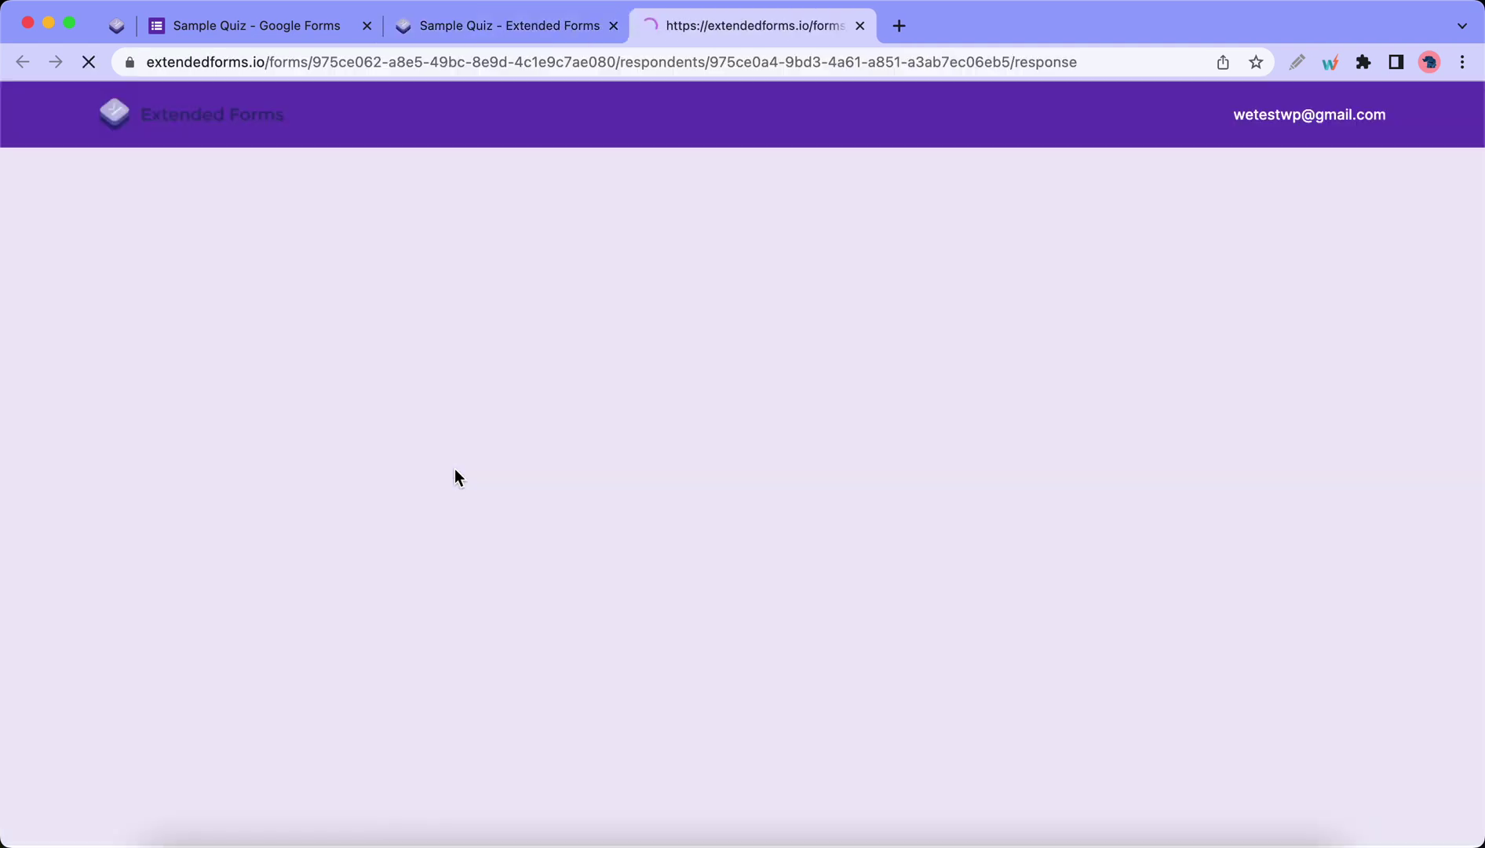
scroll(516, 471, "down", 7)
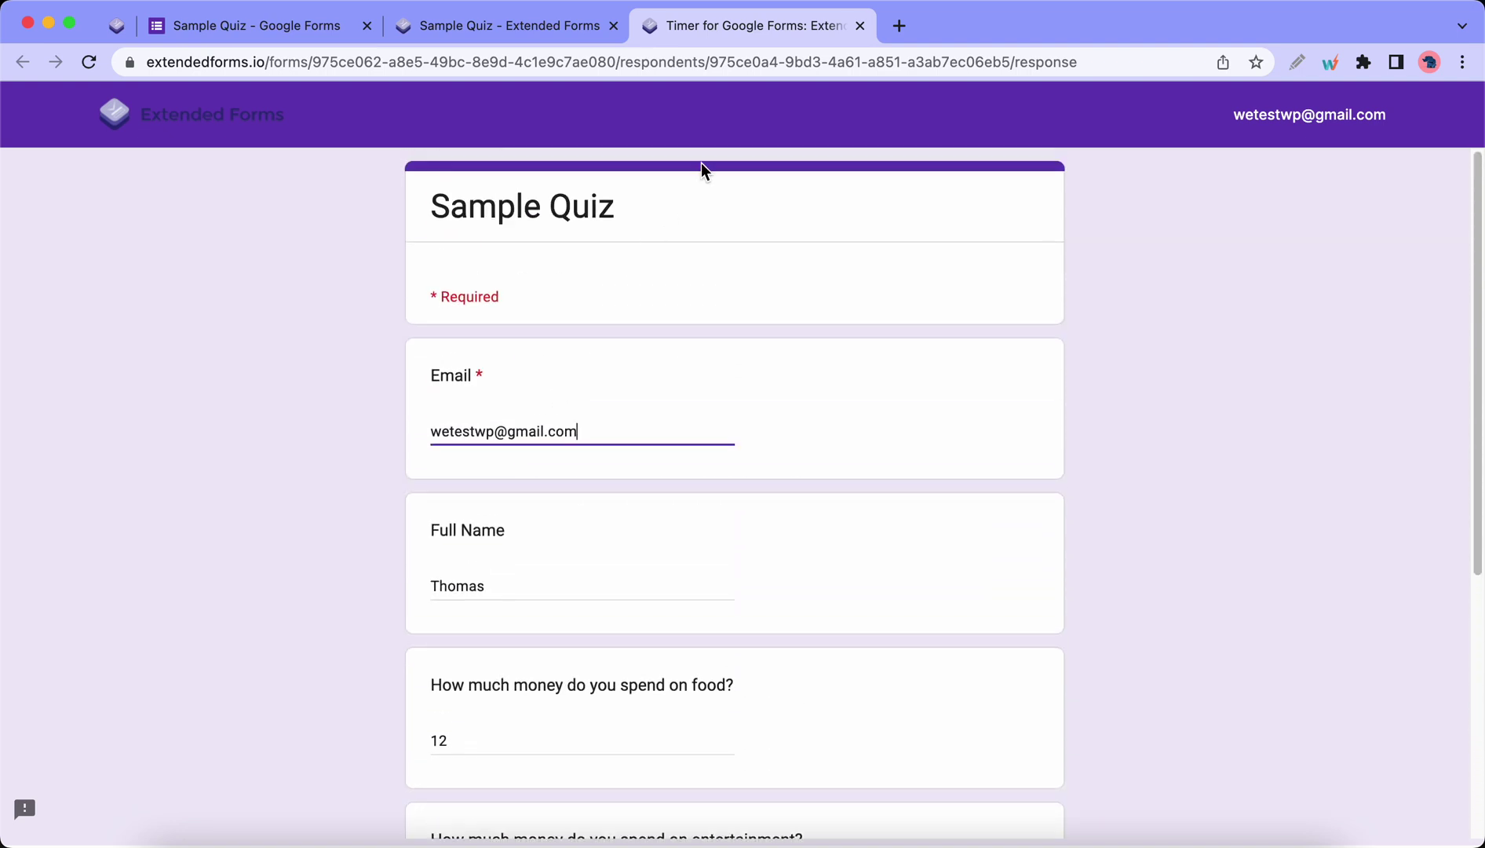
left_click(861, 27)
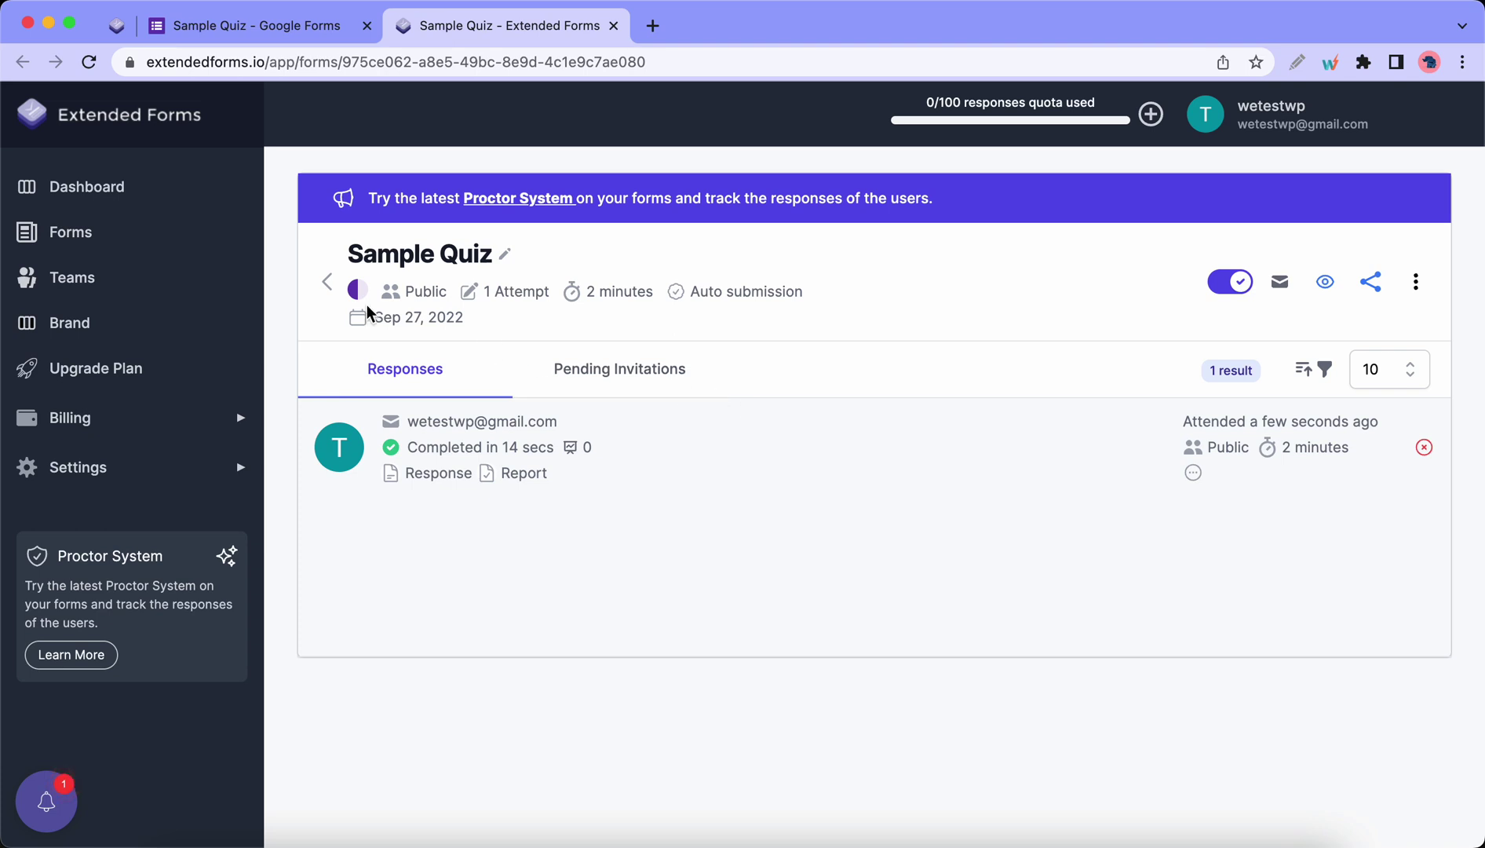
left_click(136, 189)
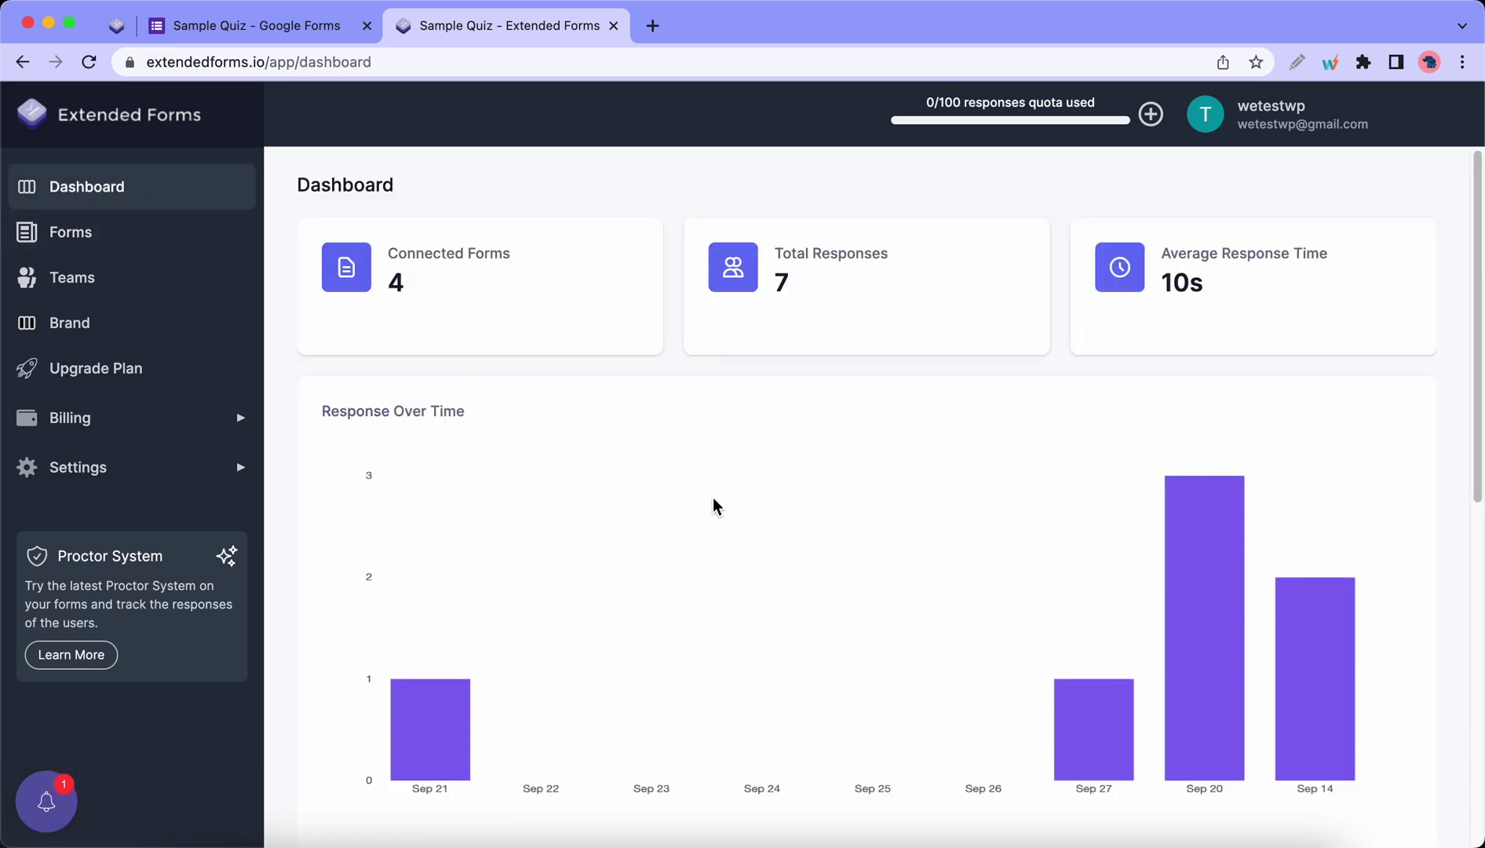